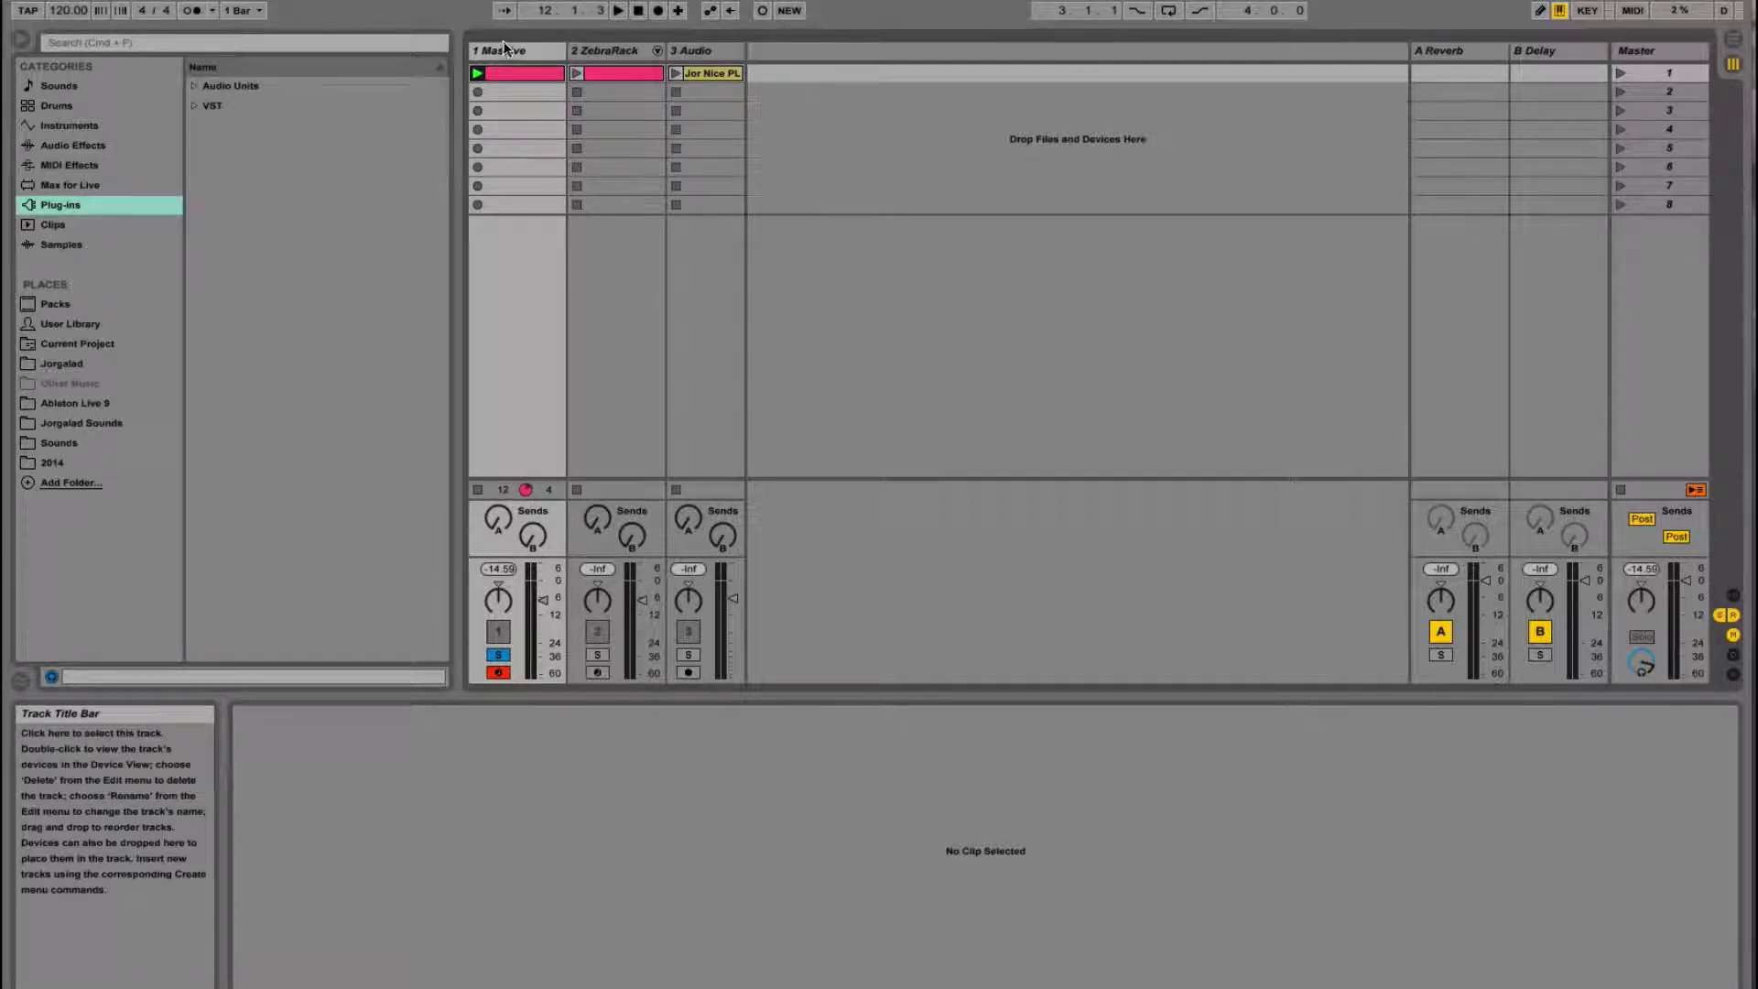
Open the Massive plug-in editor from the Massive track's device view in Ableton Live
{"action": "left_click", "coordinate": [519, 72]}
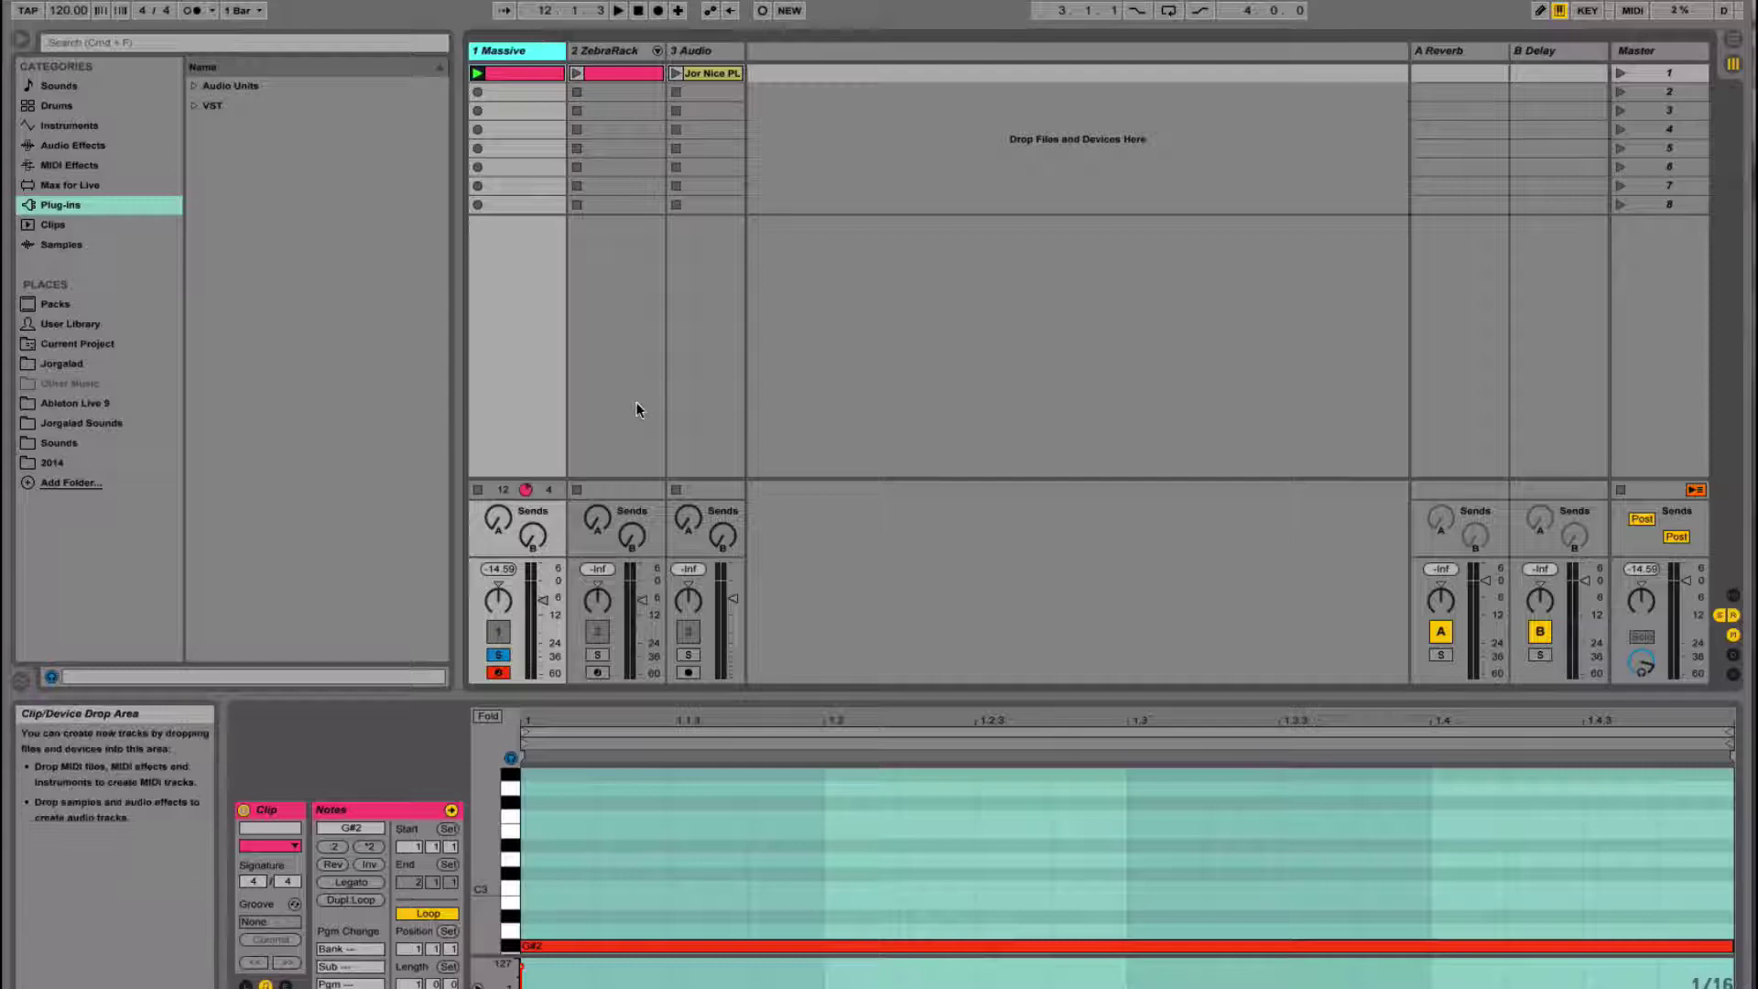
{"action": "double_click", "coordinate": [534, 52]}
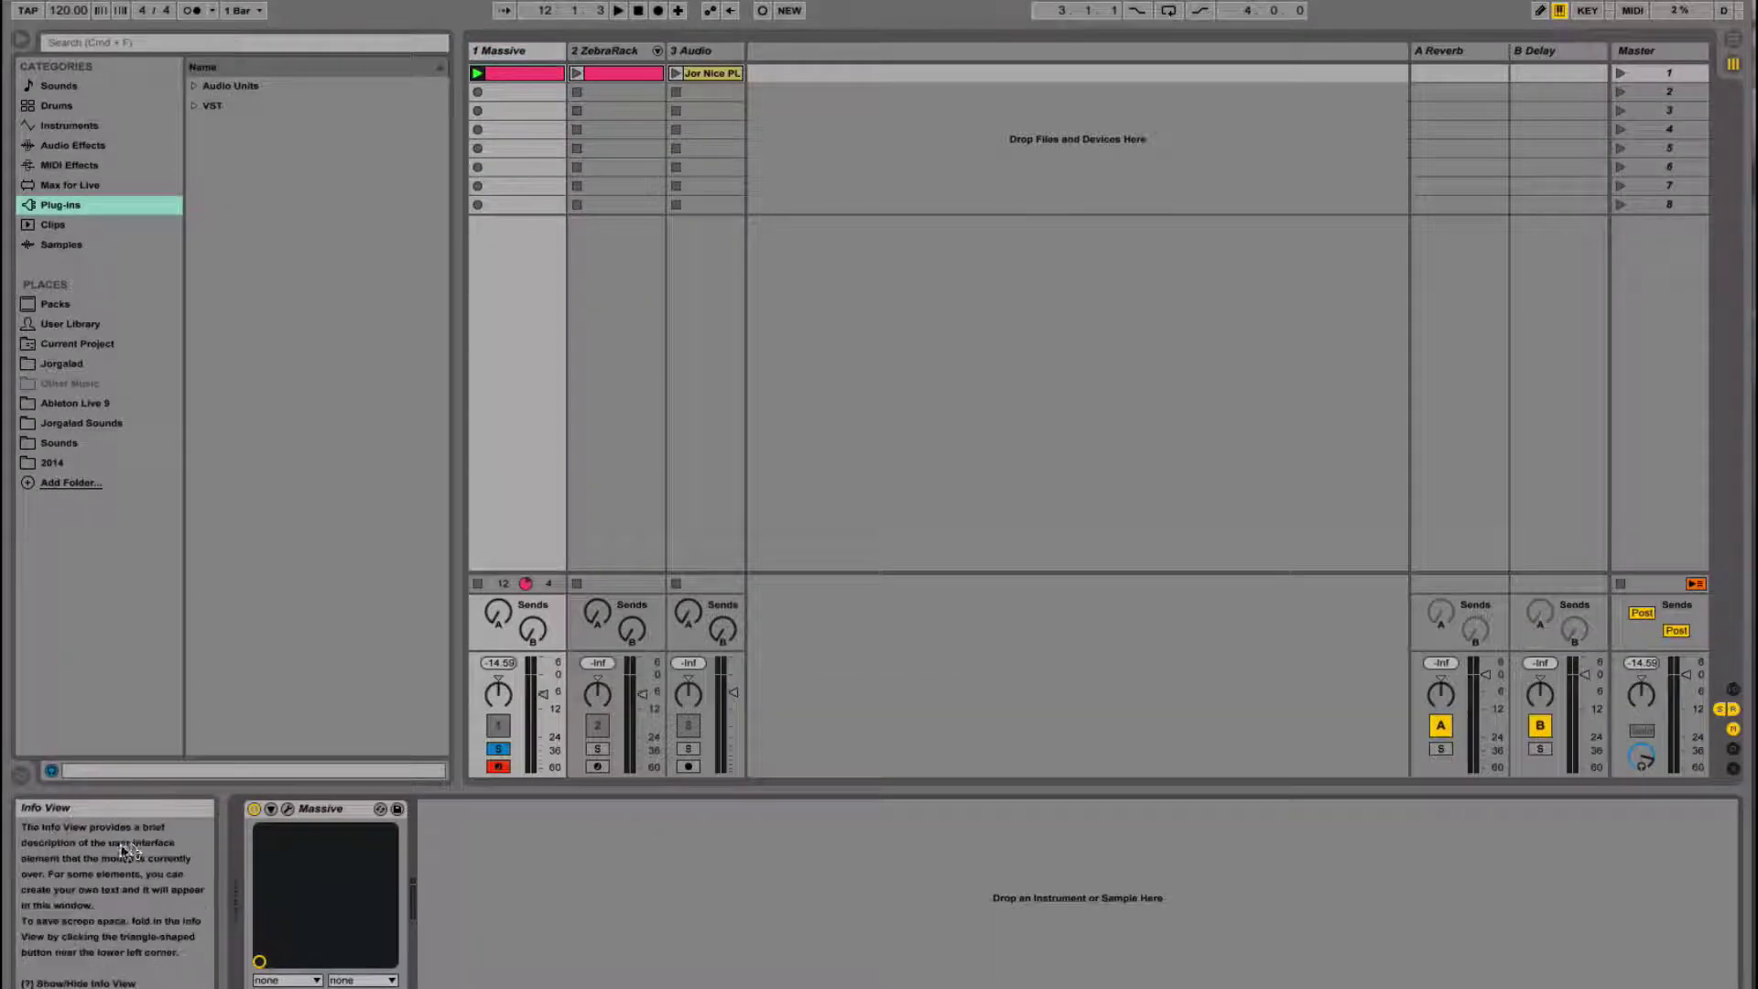
{"action": "left_click", "coordinate": [288, 811]}
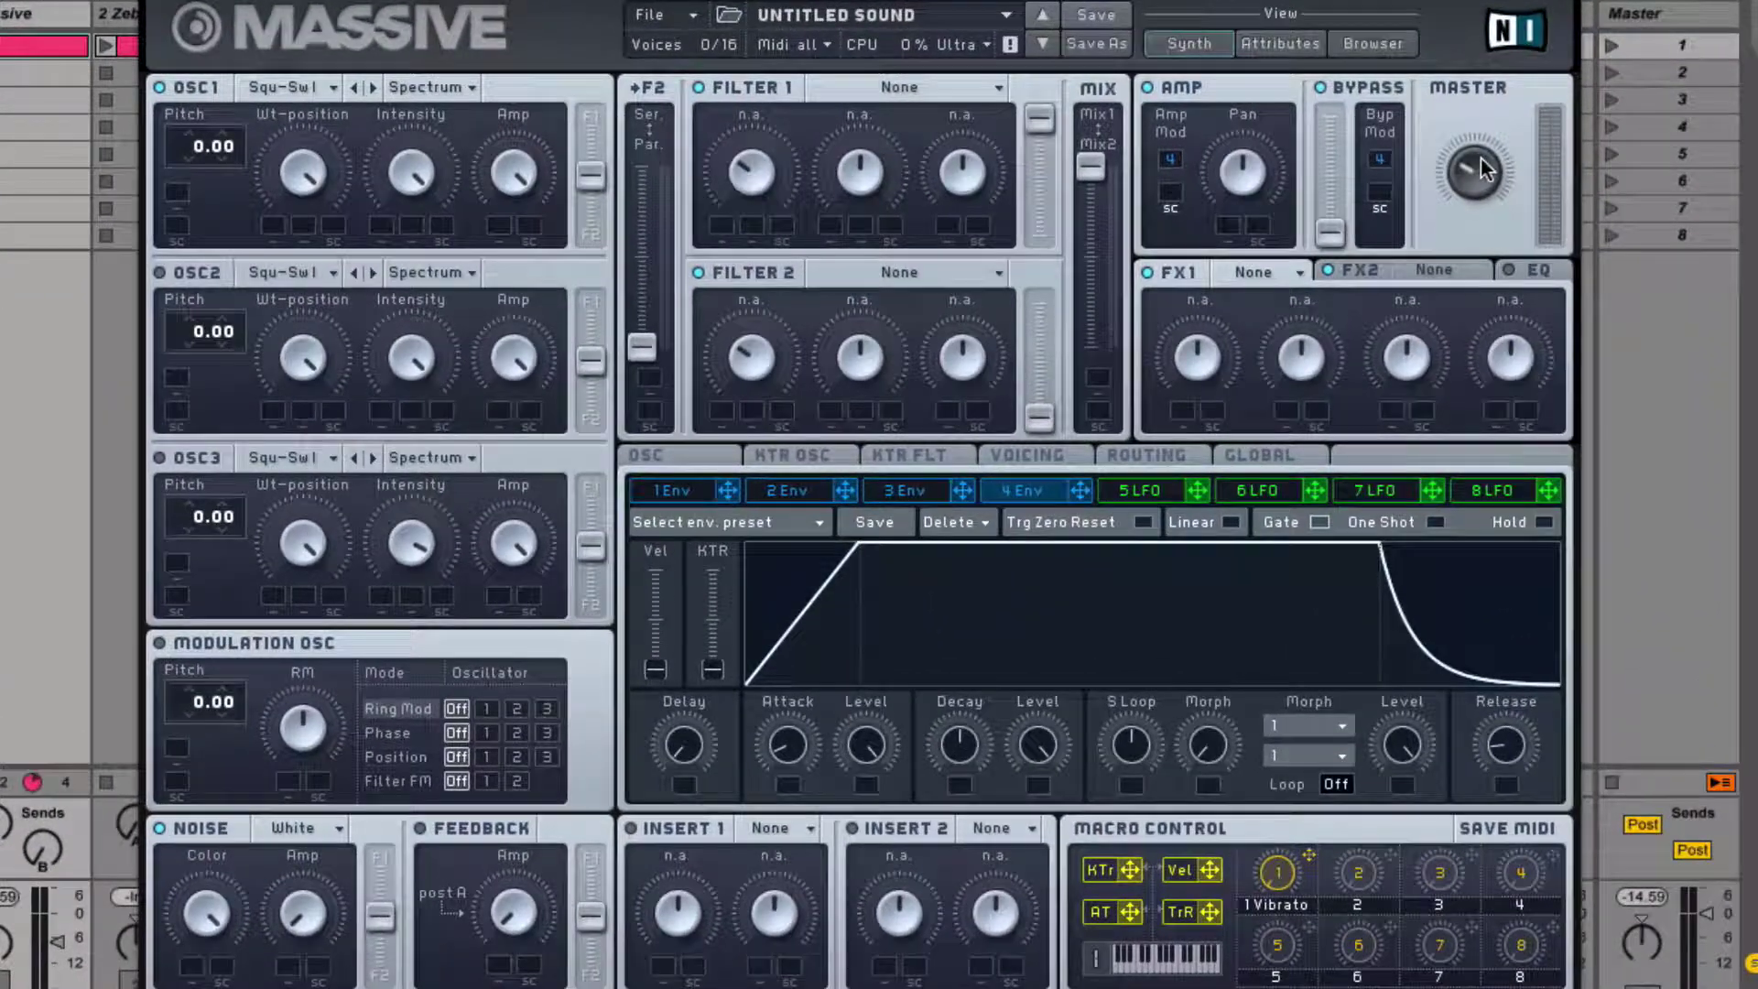
Lower the master volume slightly and switch off oscillator 1
{"action": "left_click_drag", "start_coordinate": [1482, 171], "coordinate": [1483, 188]}
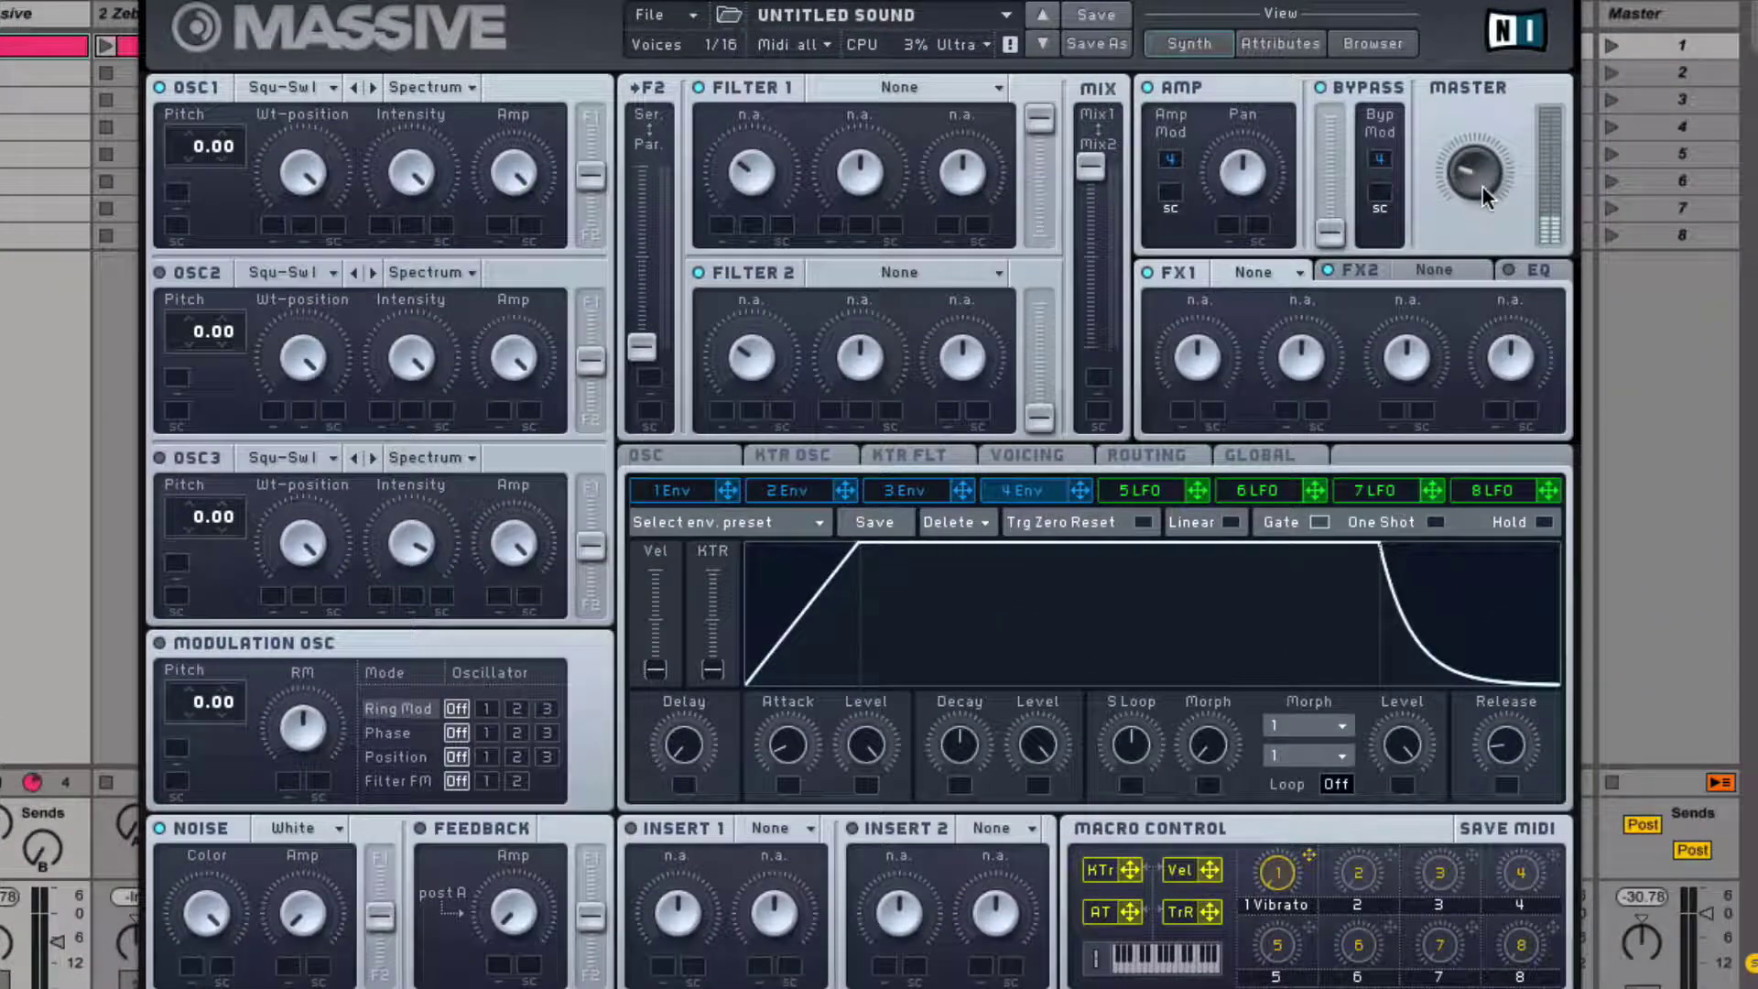
{"action": "double_click", "coordinate": [27, 45]}
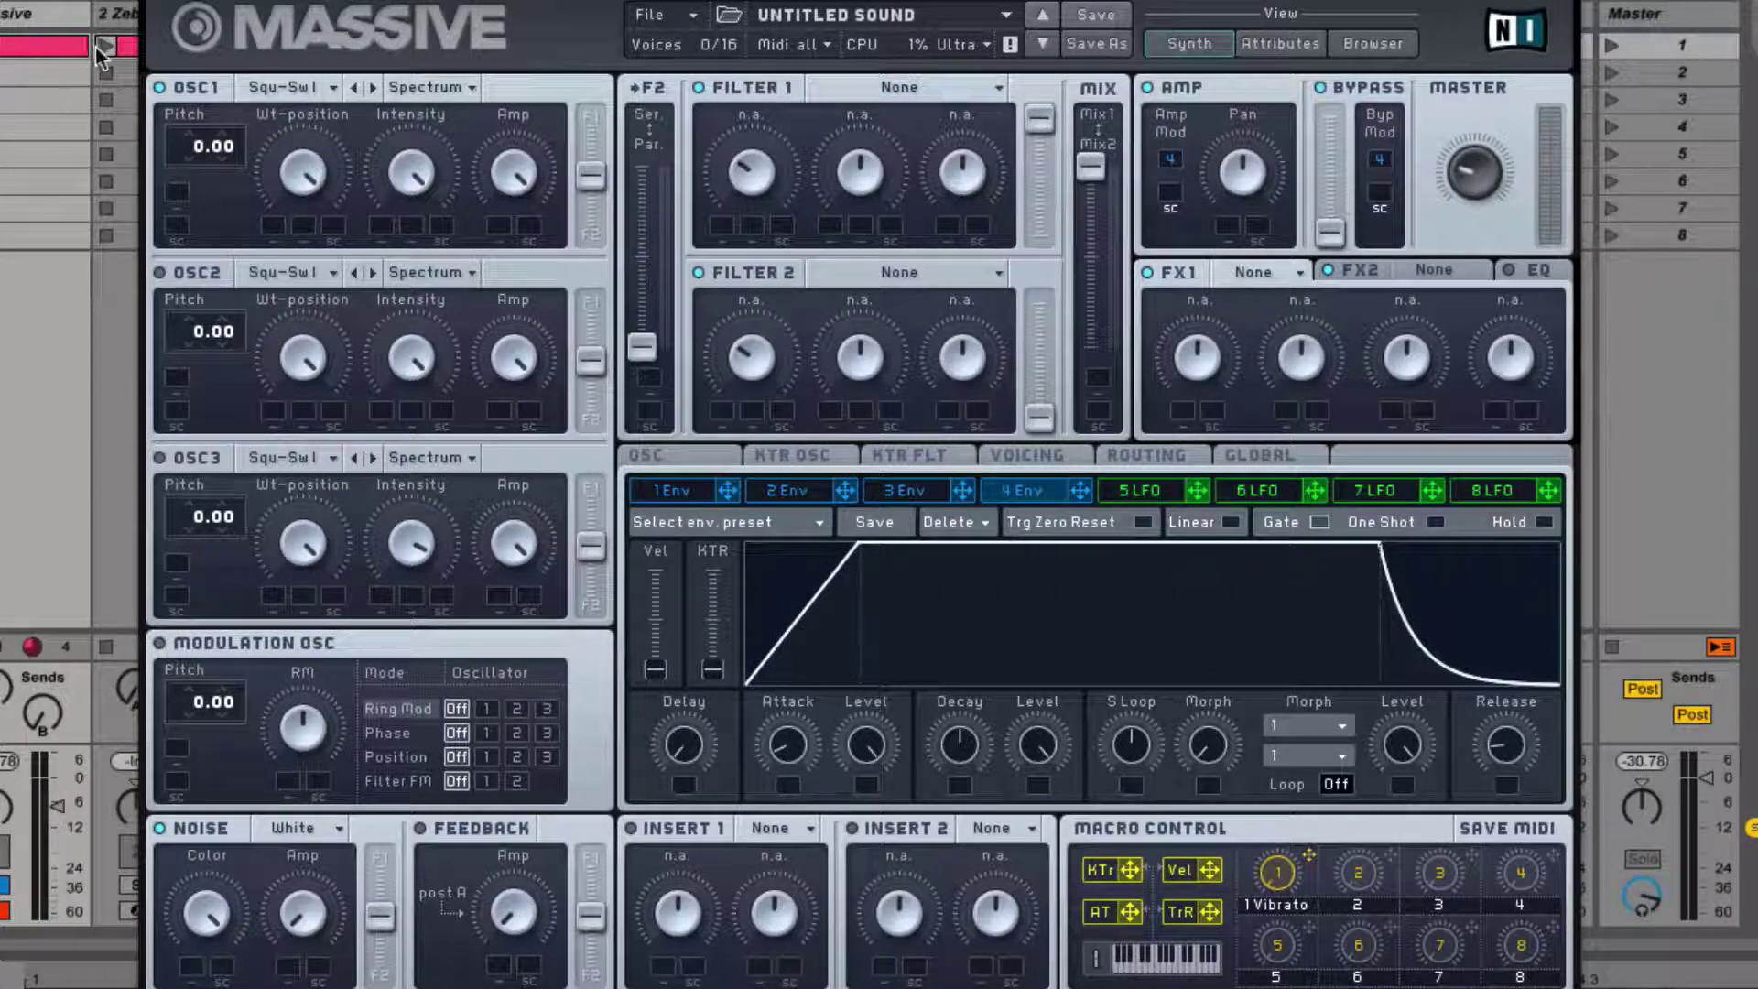
{"action": "key", "text": "shift+Tab"}
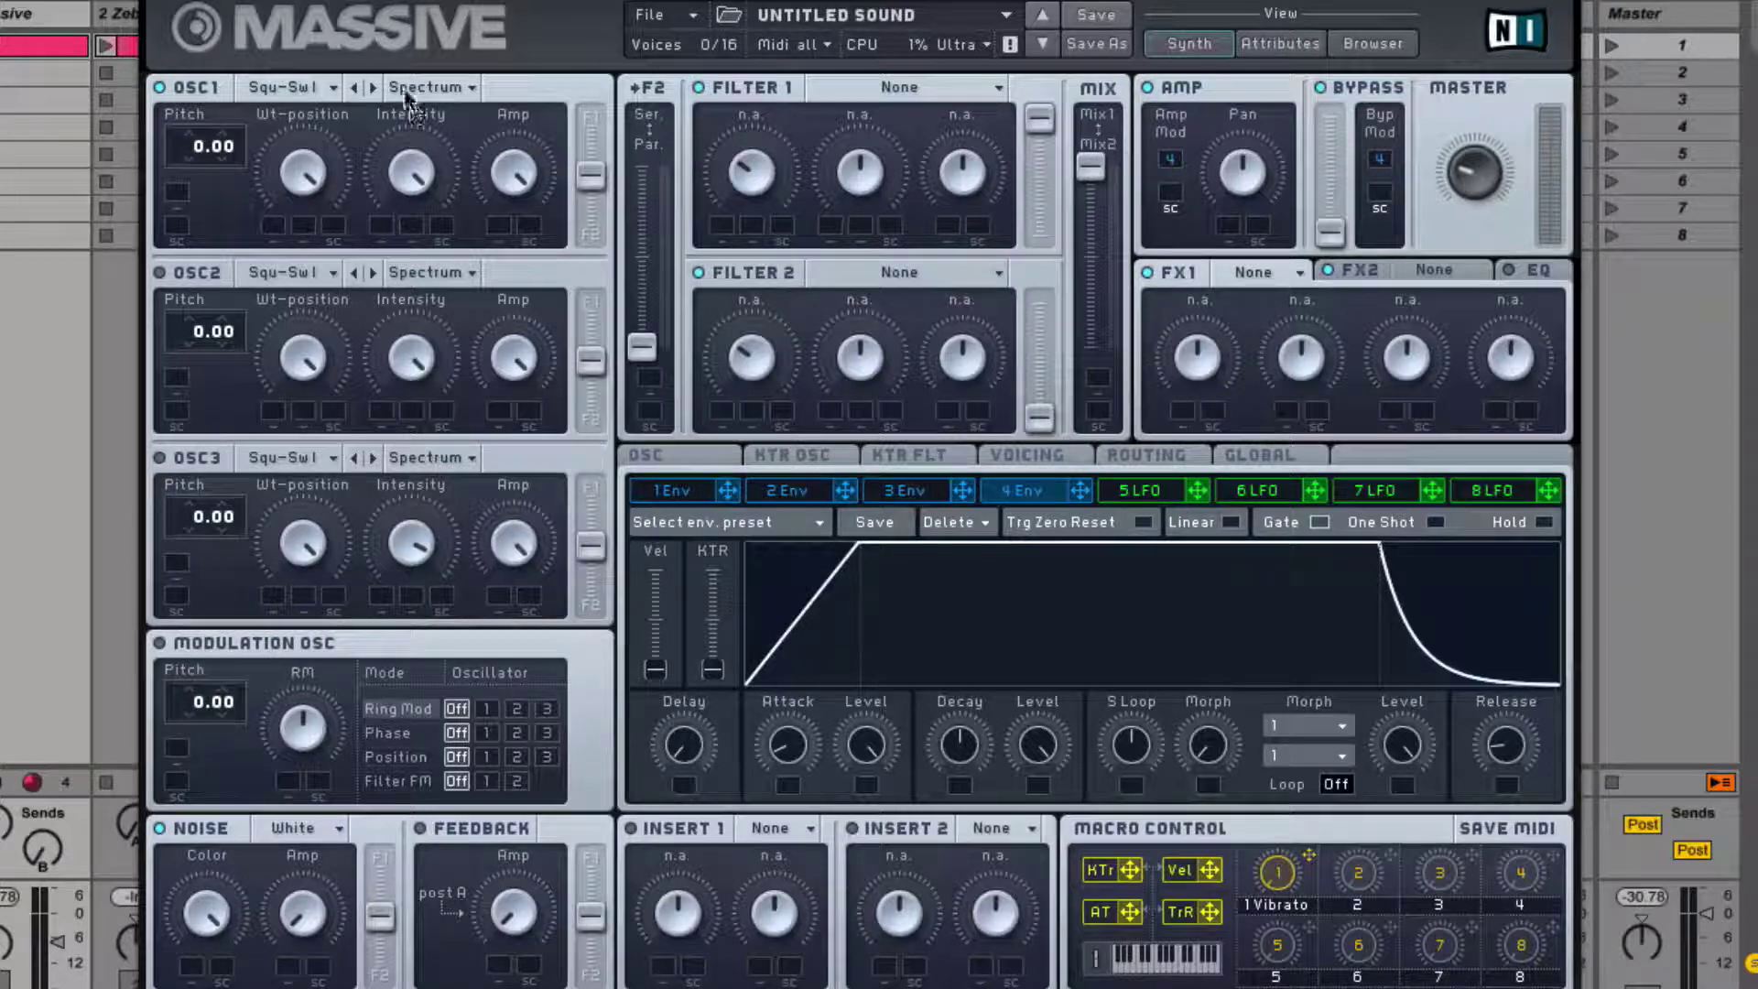
{"action": "left_click", "coordinate": [200, 84]}
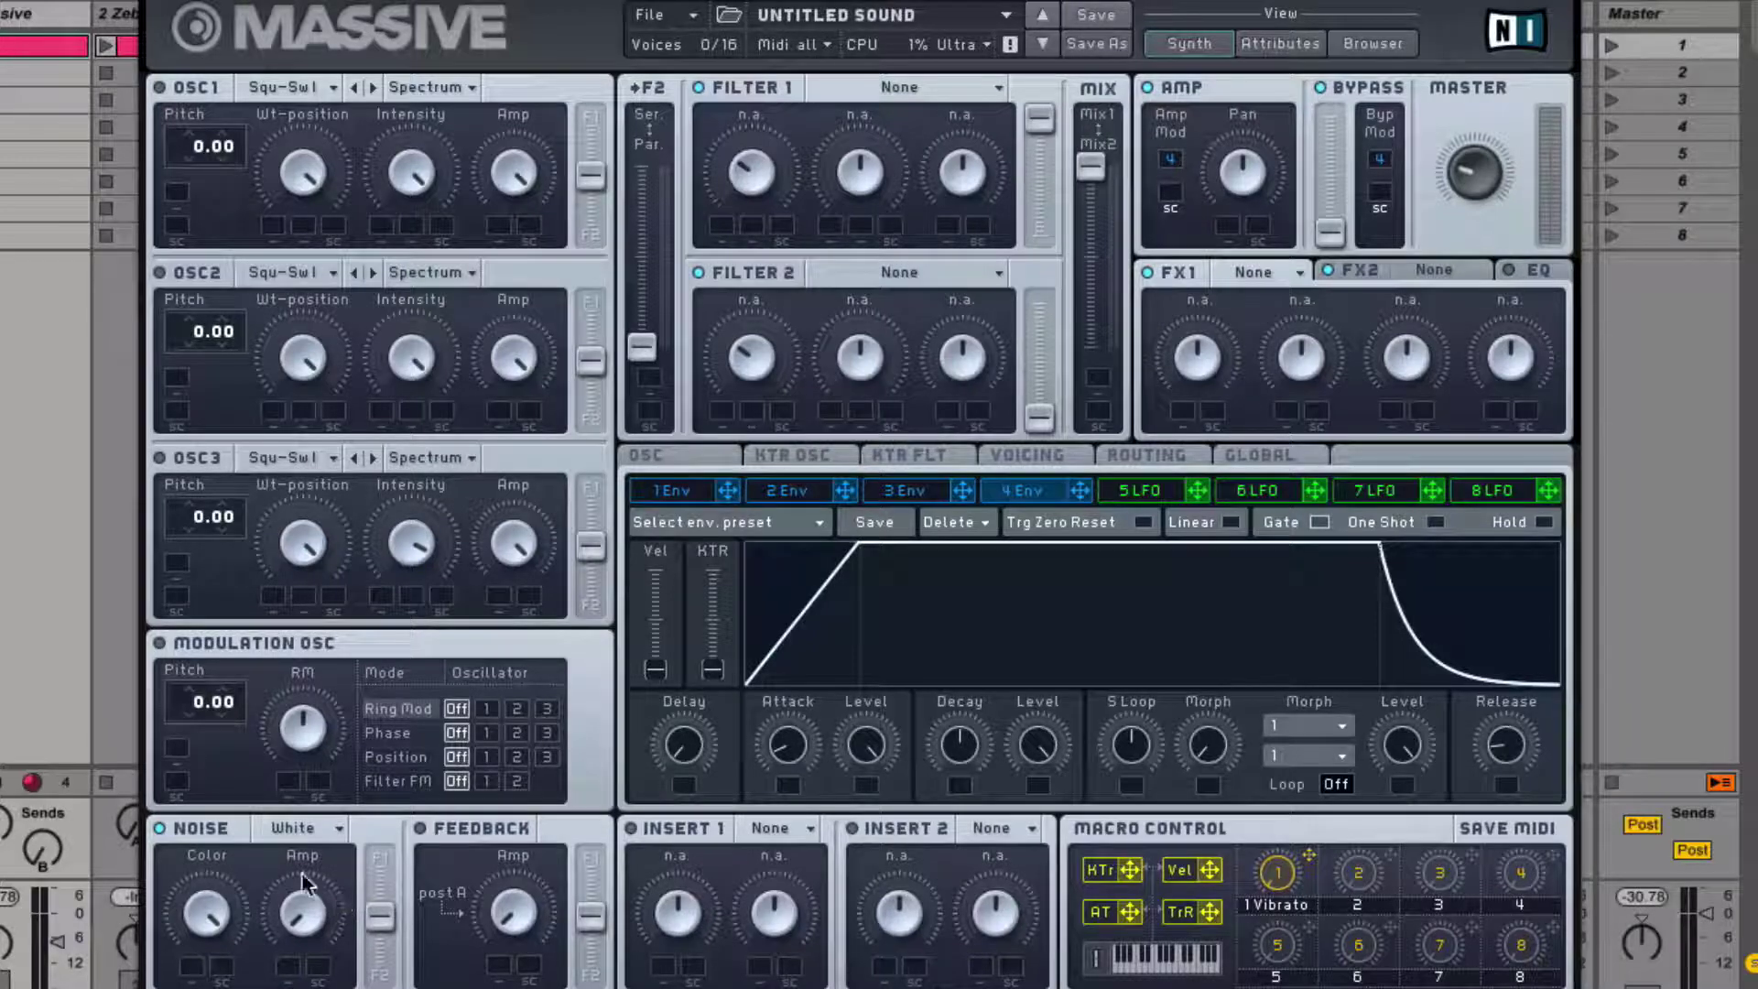
Adjust the noise colour and raise the noise Amp level
{"action": "left_click_drag", "start_coordinate": [218, 916], "coordinate": [191, 971]}
{"action": "left_click_drag", "start_coordinate": [314, 923], "coordinate": [322, 789]}
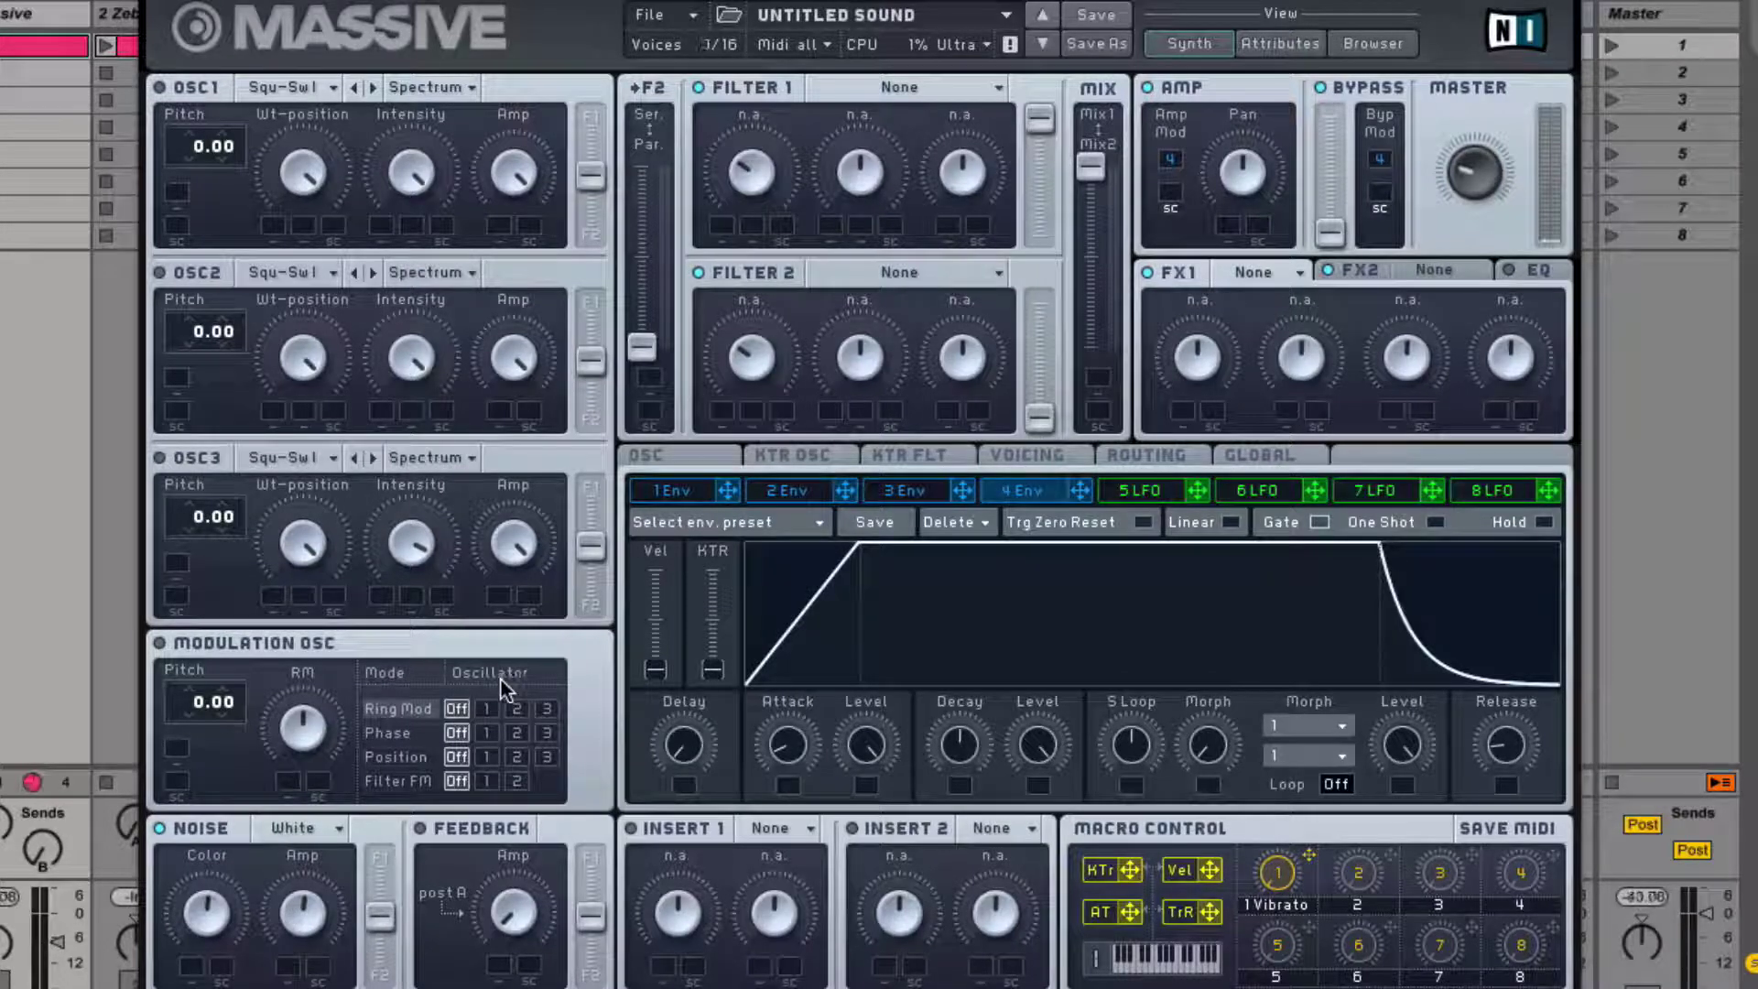
{"action": "left_click_drag", "start_coordinate": [208, 911], "coordinate": [226, 857]}
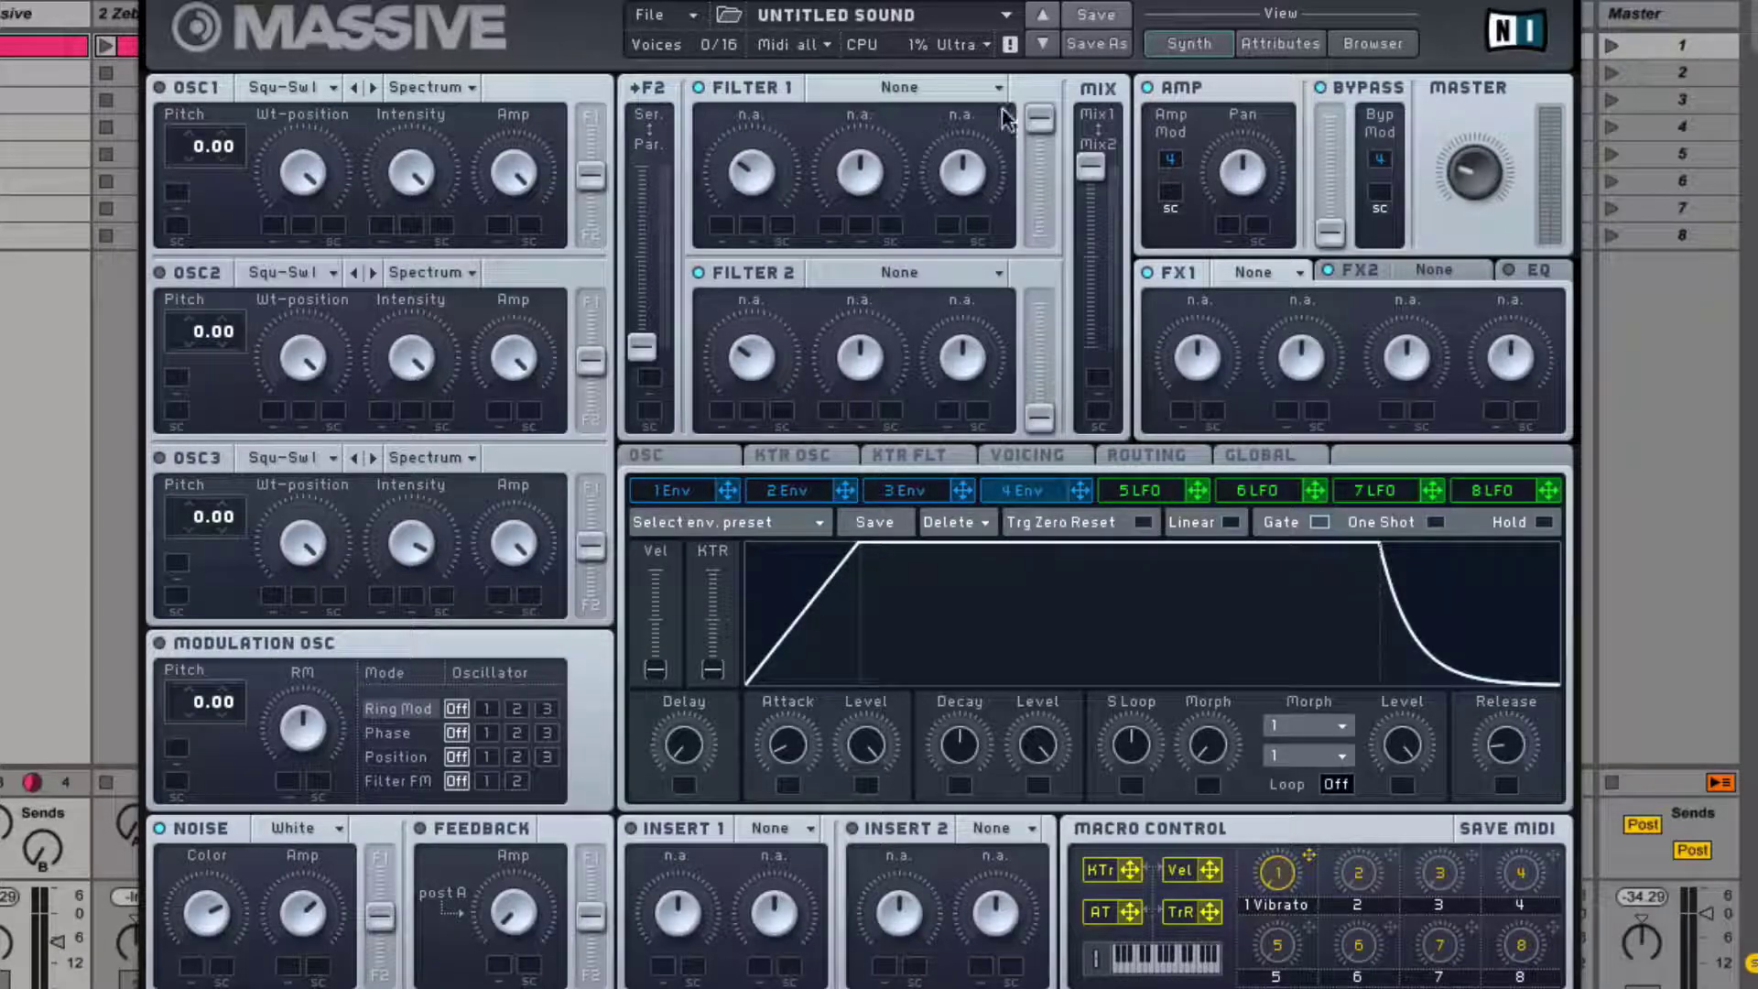
Set Filter 1 to Daft, route the noise fully into F1, and lower the cutoff
{"action": "left_click", "coordinate": [948, 89]}
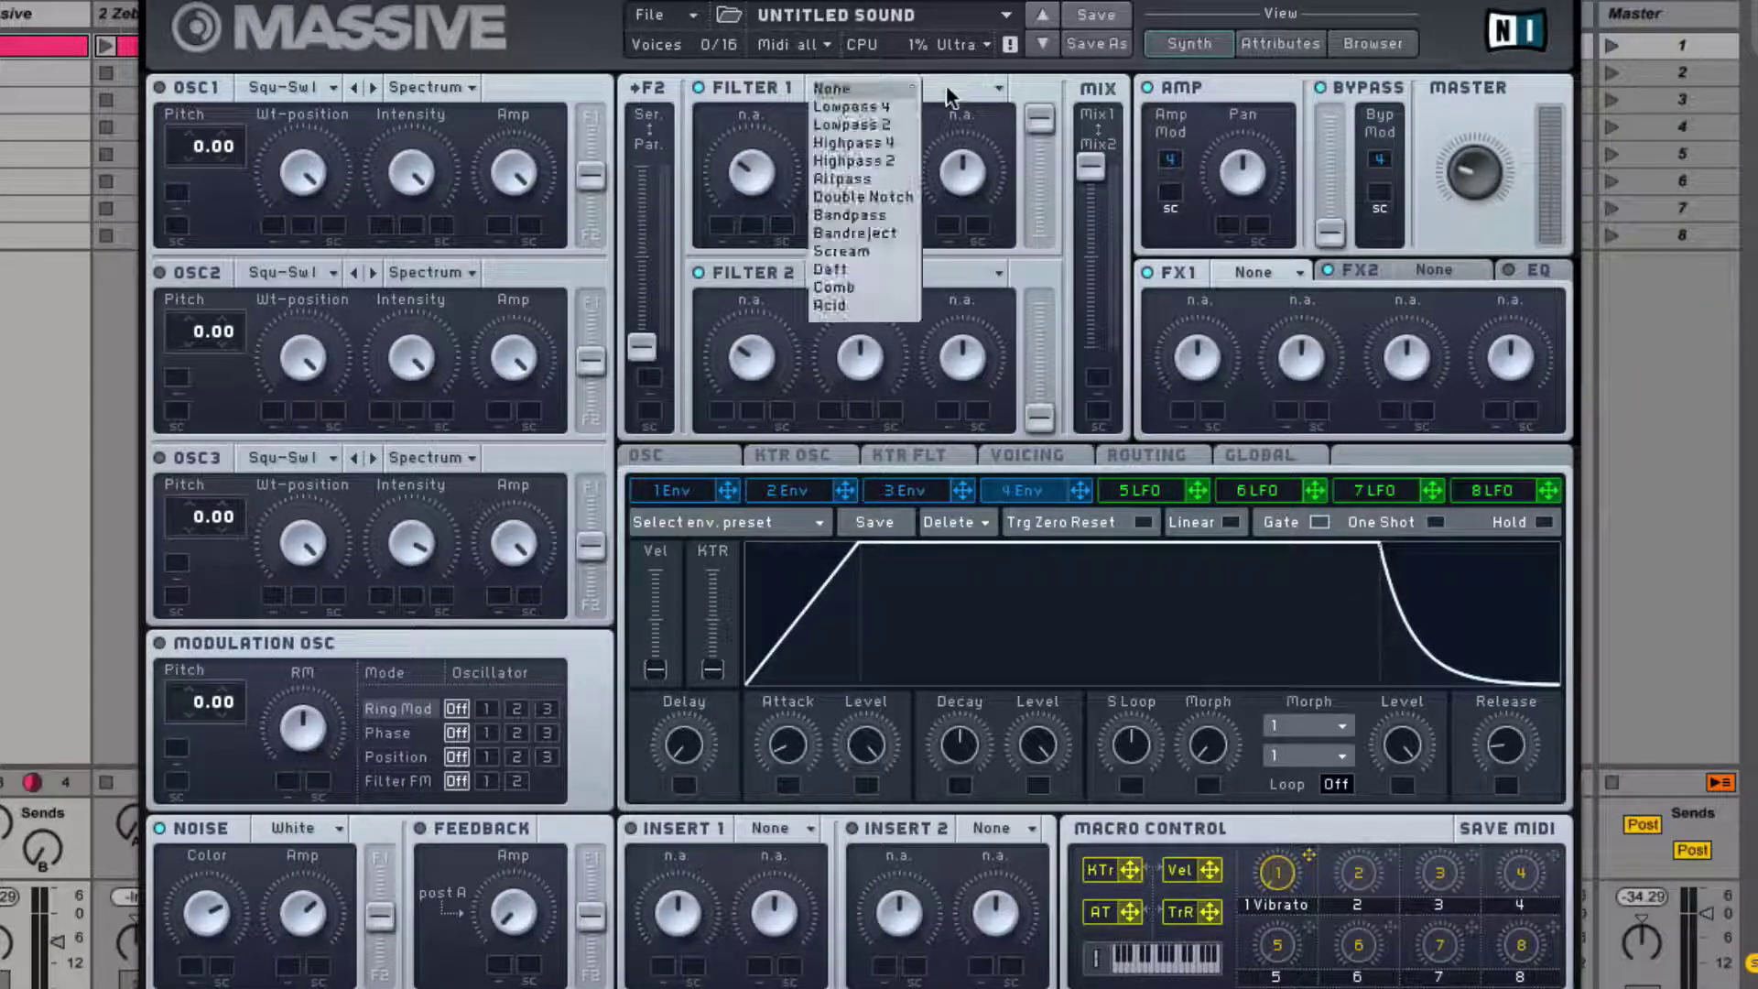
{"action": "left_click", "coordinate": [865, 267]}
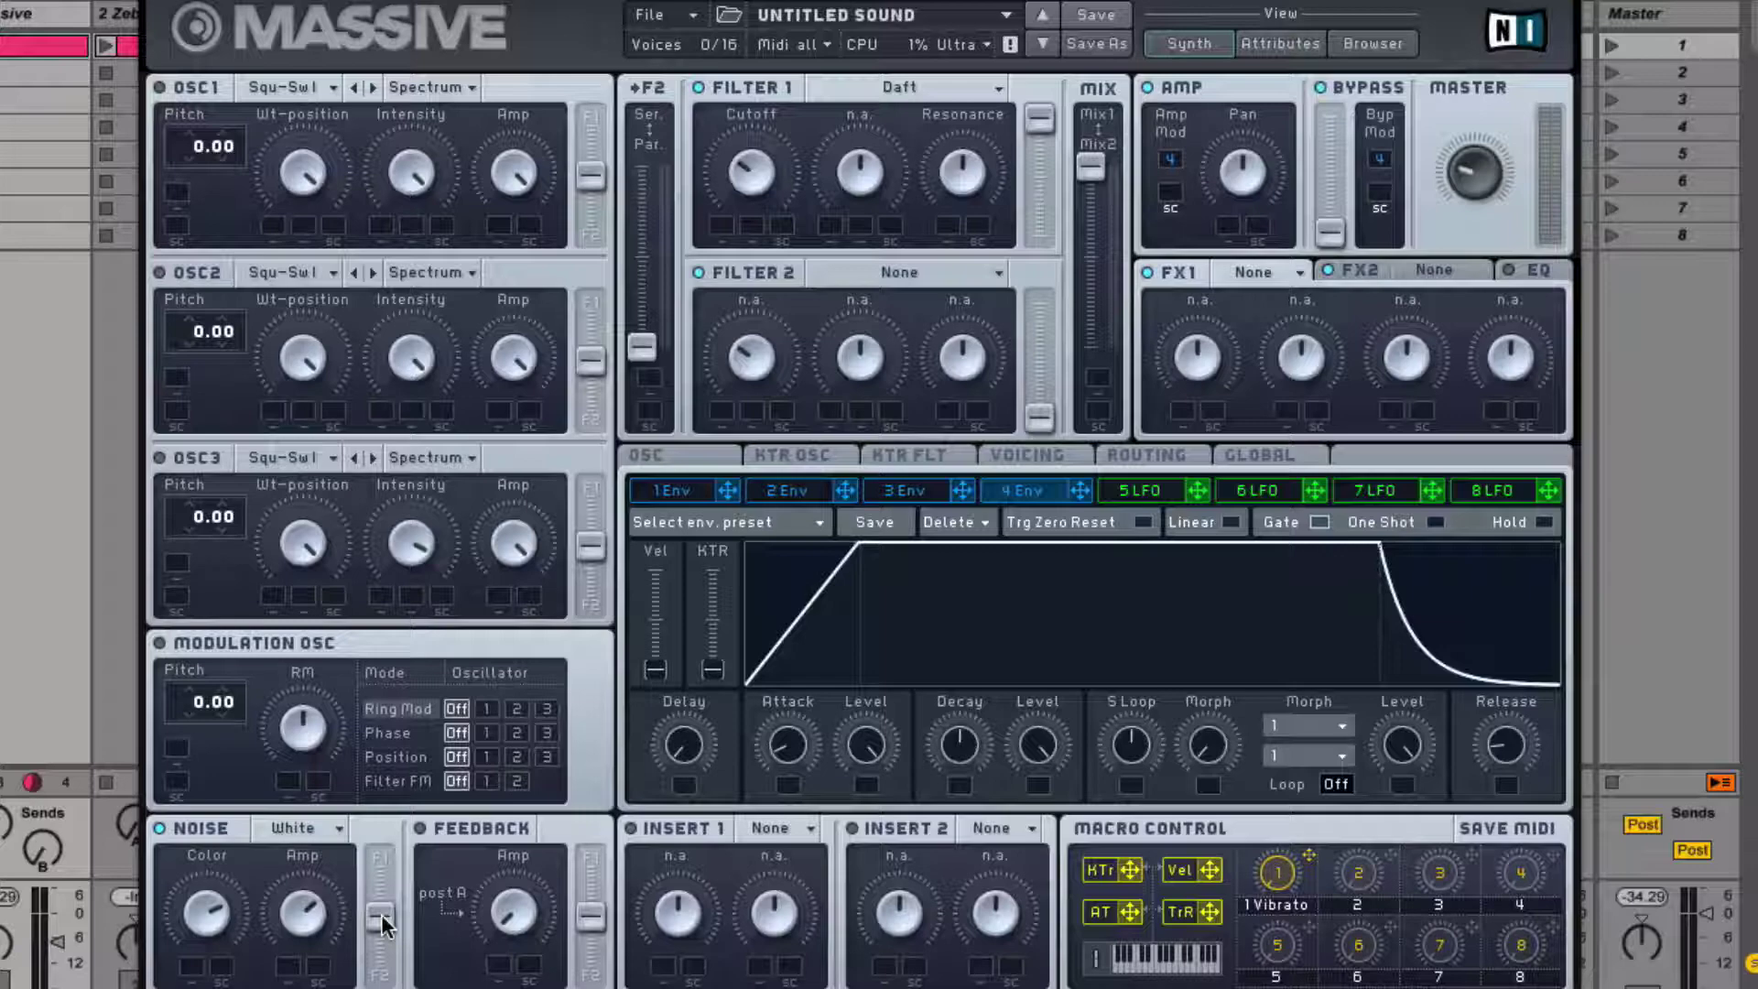
{"action": "left_click_drag", "start_coordinate": [385, 925], "coordinate": [402, 829]}
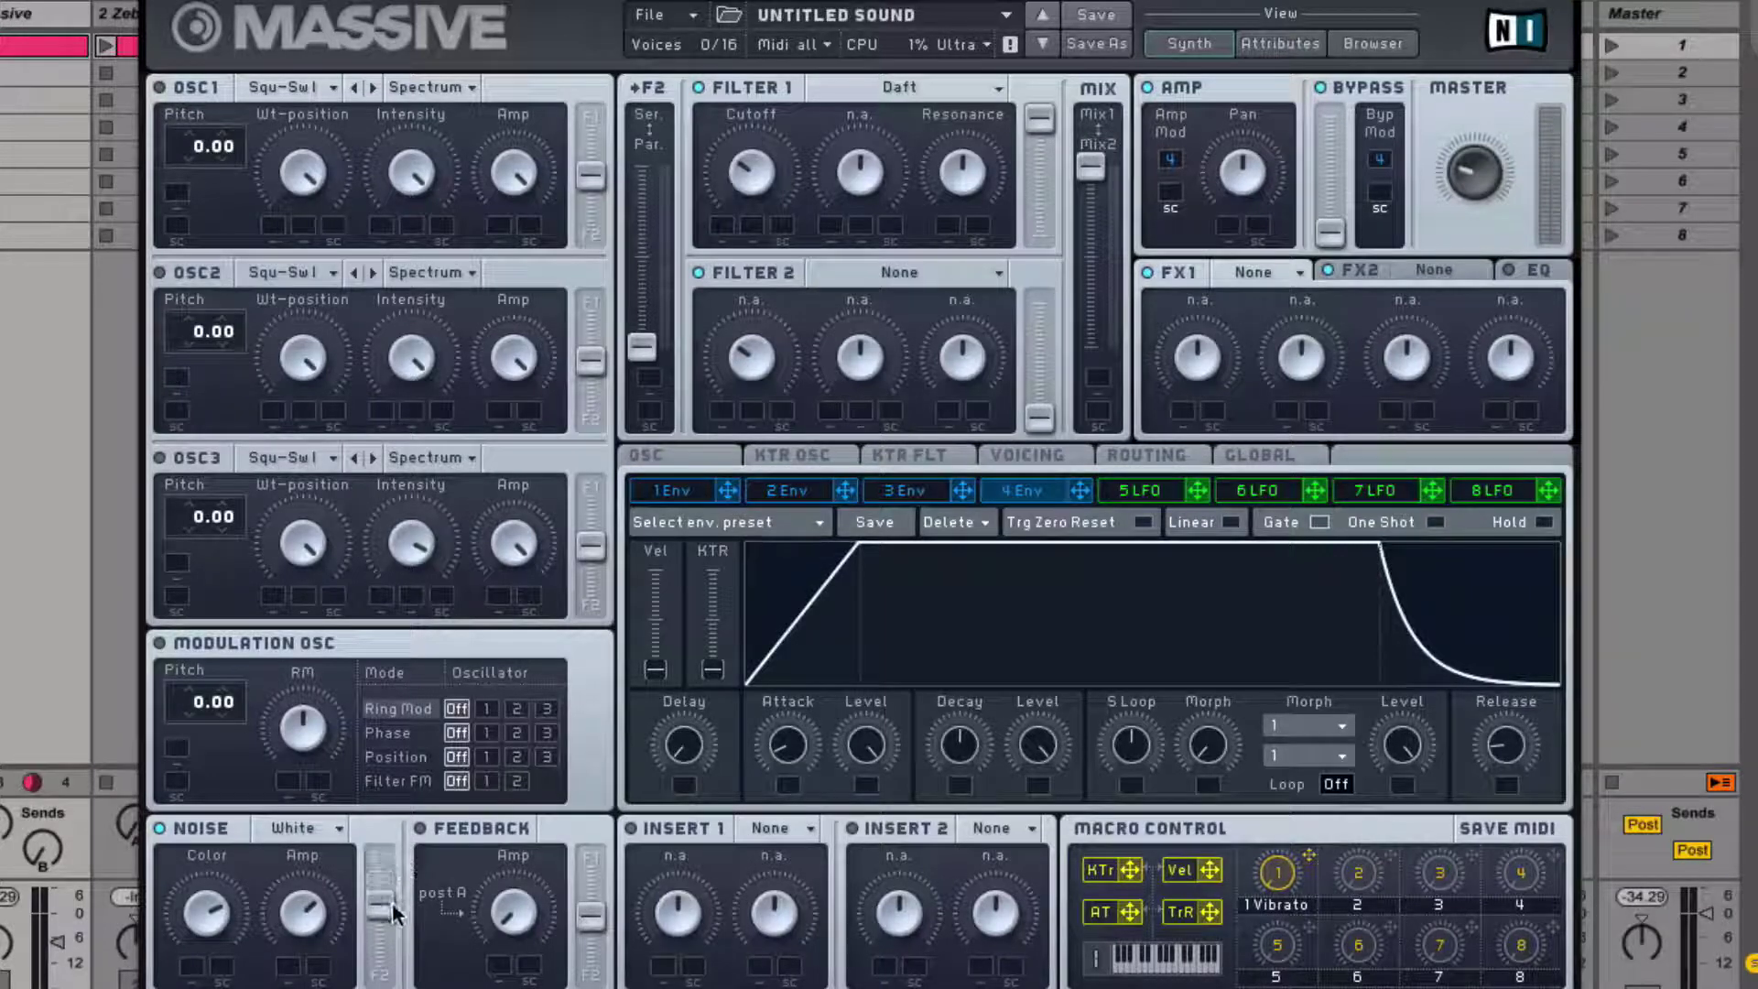
{"action": "left_click_drag", "start_coordinate": [392, 902], "coordinate": [412, 773]}
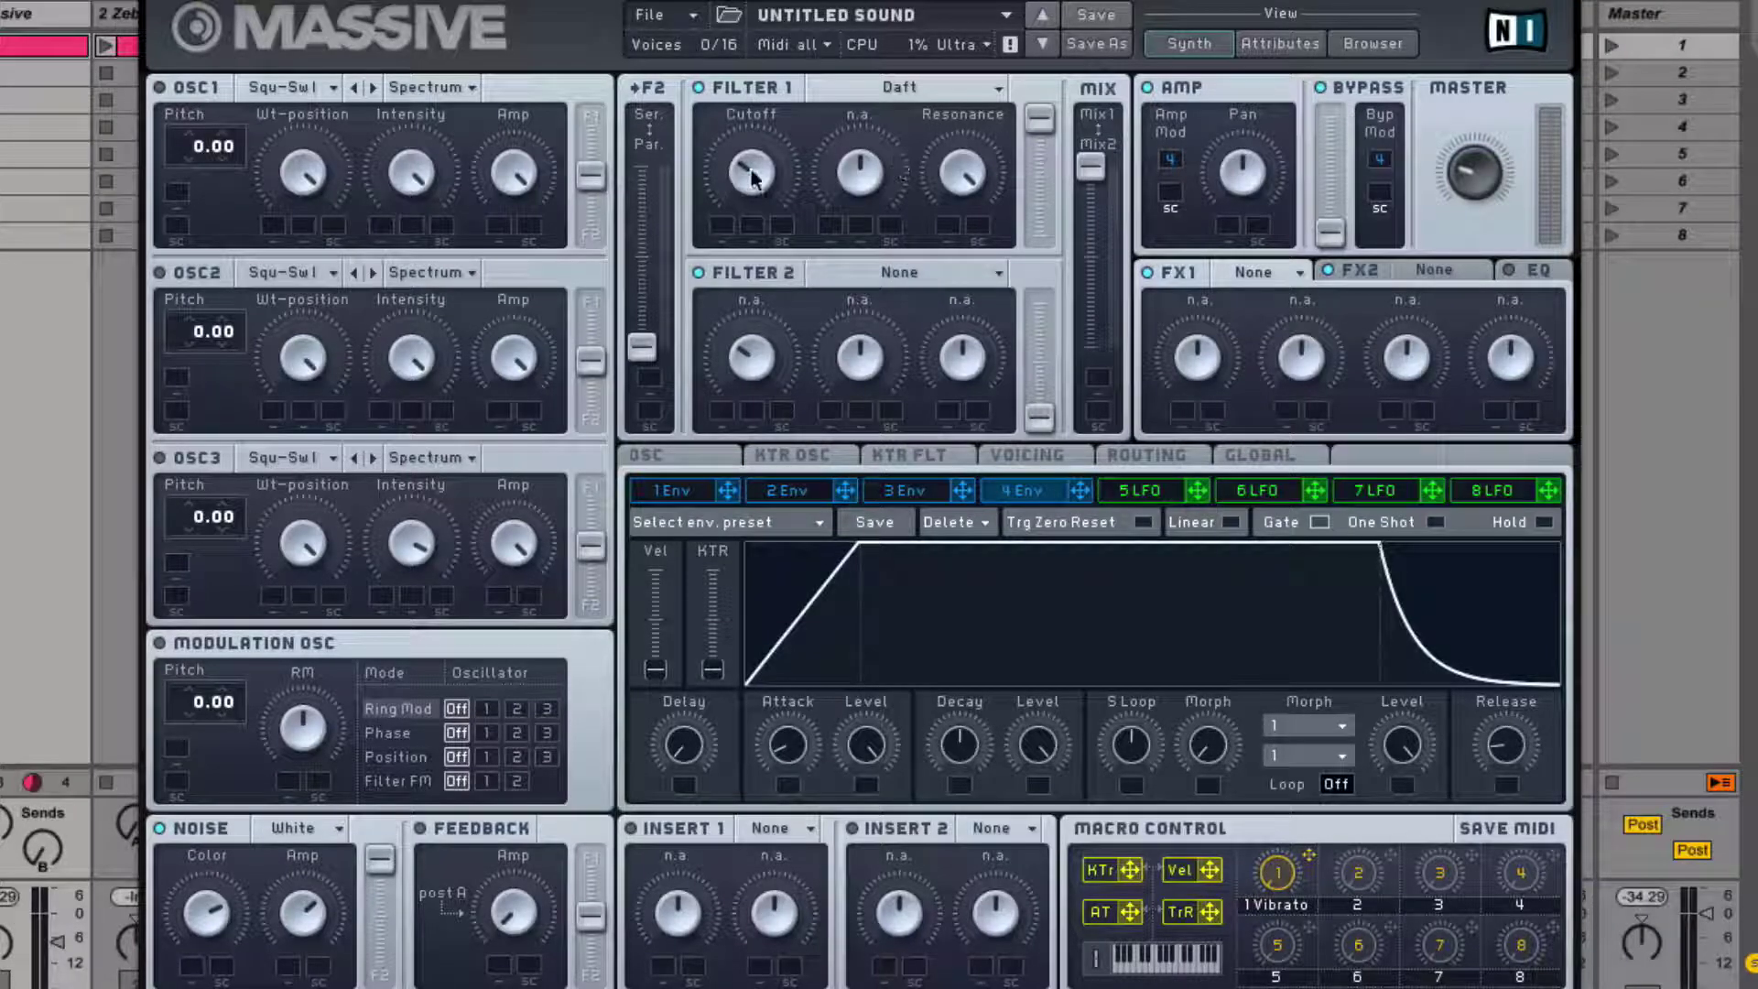
{"action": "left_click_drag", "start_coordinate": [751, 177], "coordinate": [744, 297]}
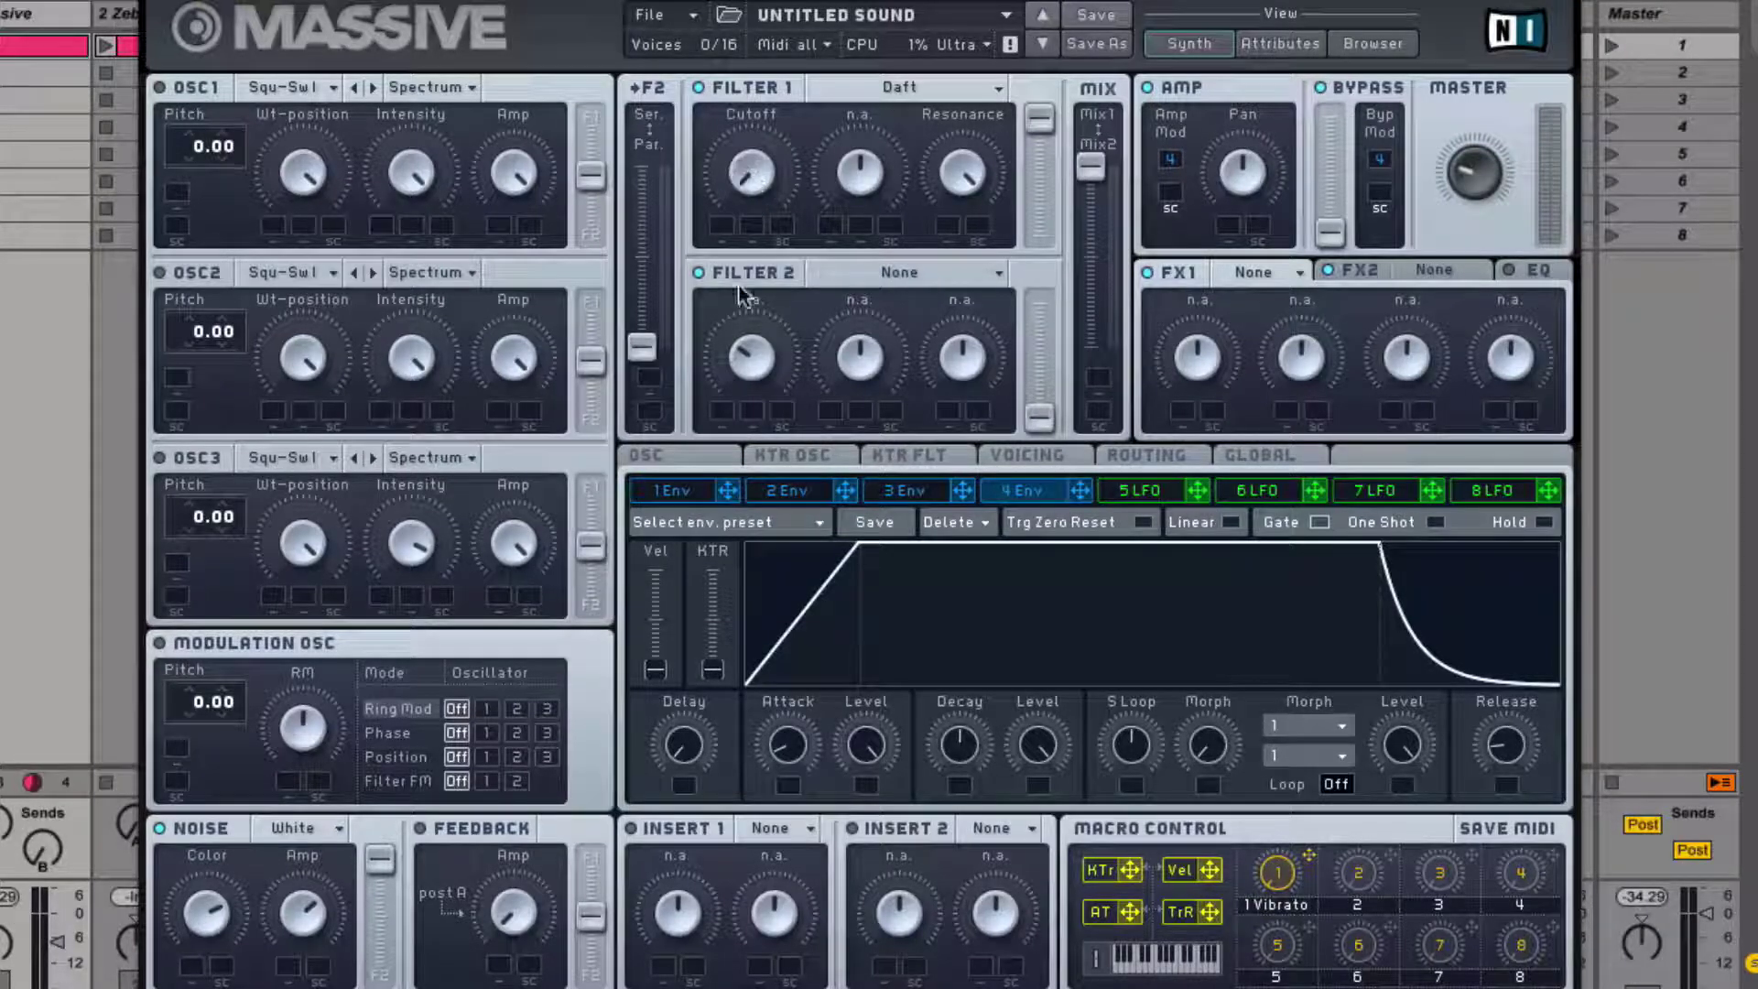
{"action": "left_click", "coordinate": [926, 87]}
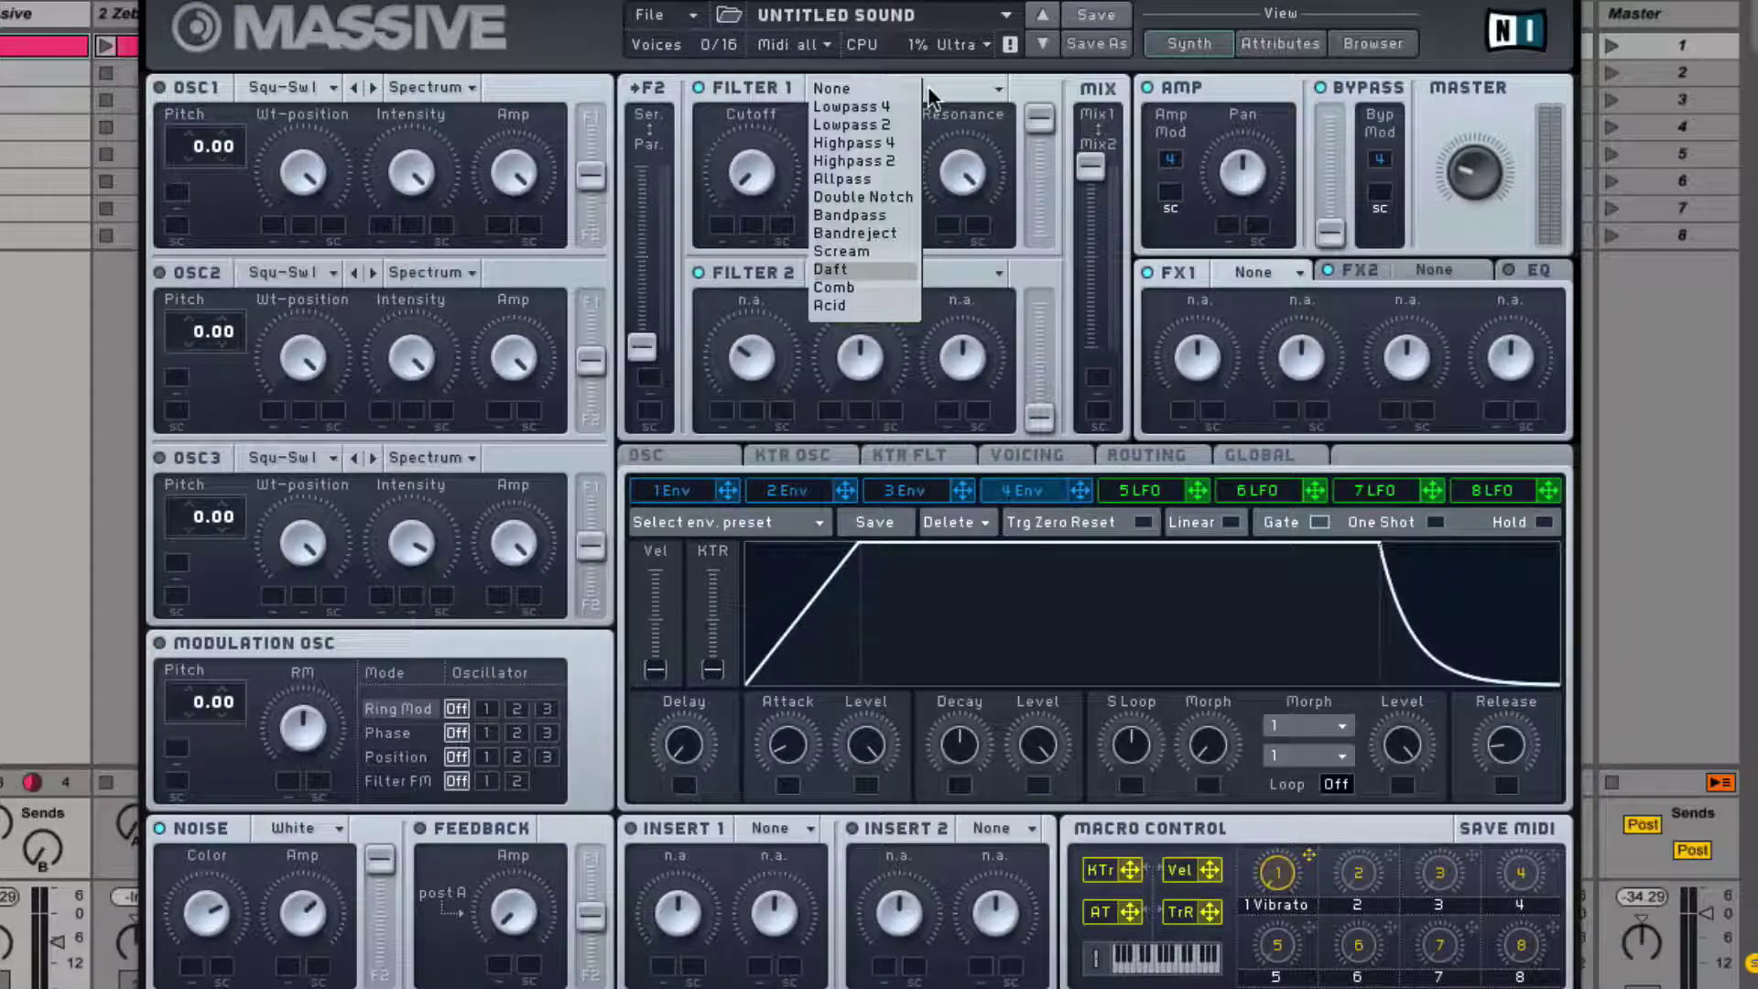
{"action": "left_click", "coordinate": [855, 266]}
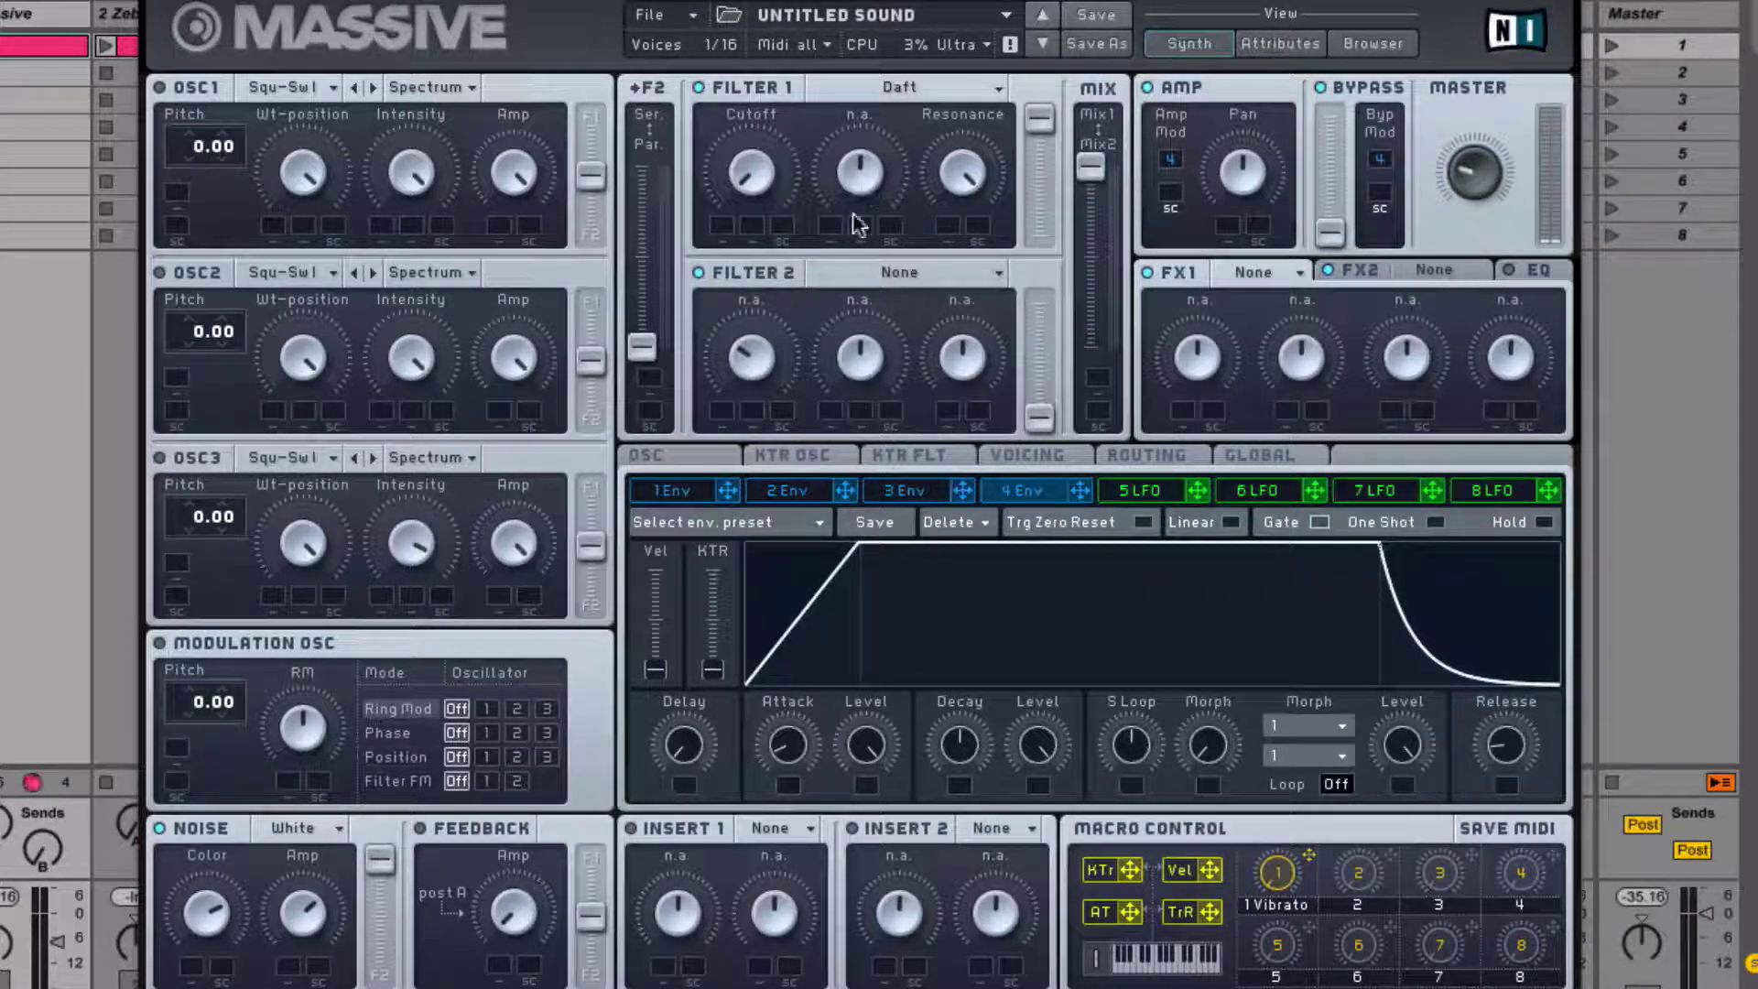
Tune the Filter 1 cutoff by ear and bring the master volume down
{"action": "left_click_drag", "start_coordinate": [760, 151], "coordinate": [765, 119]}
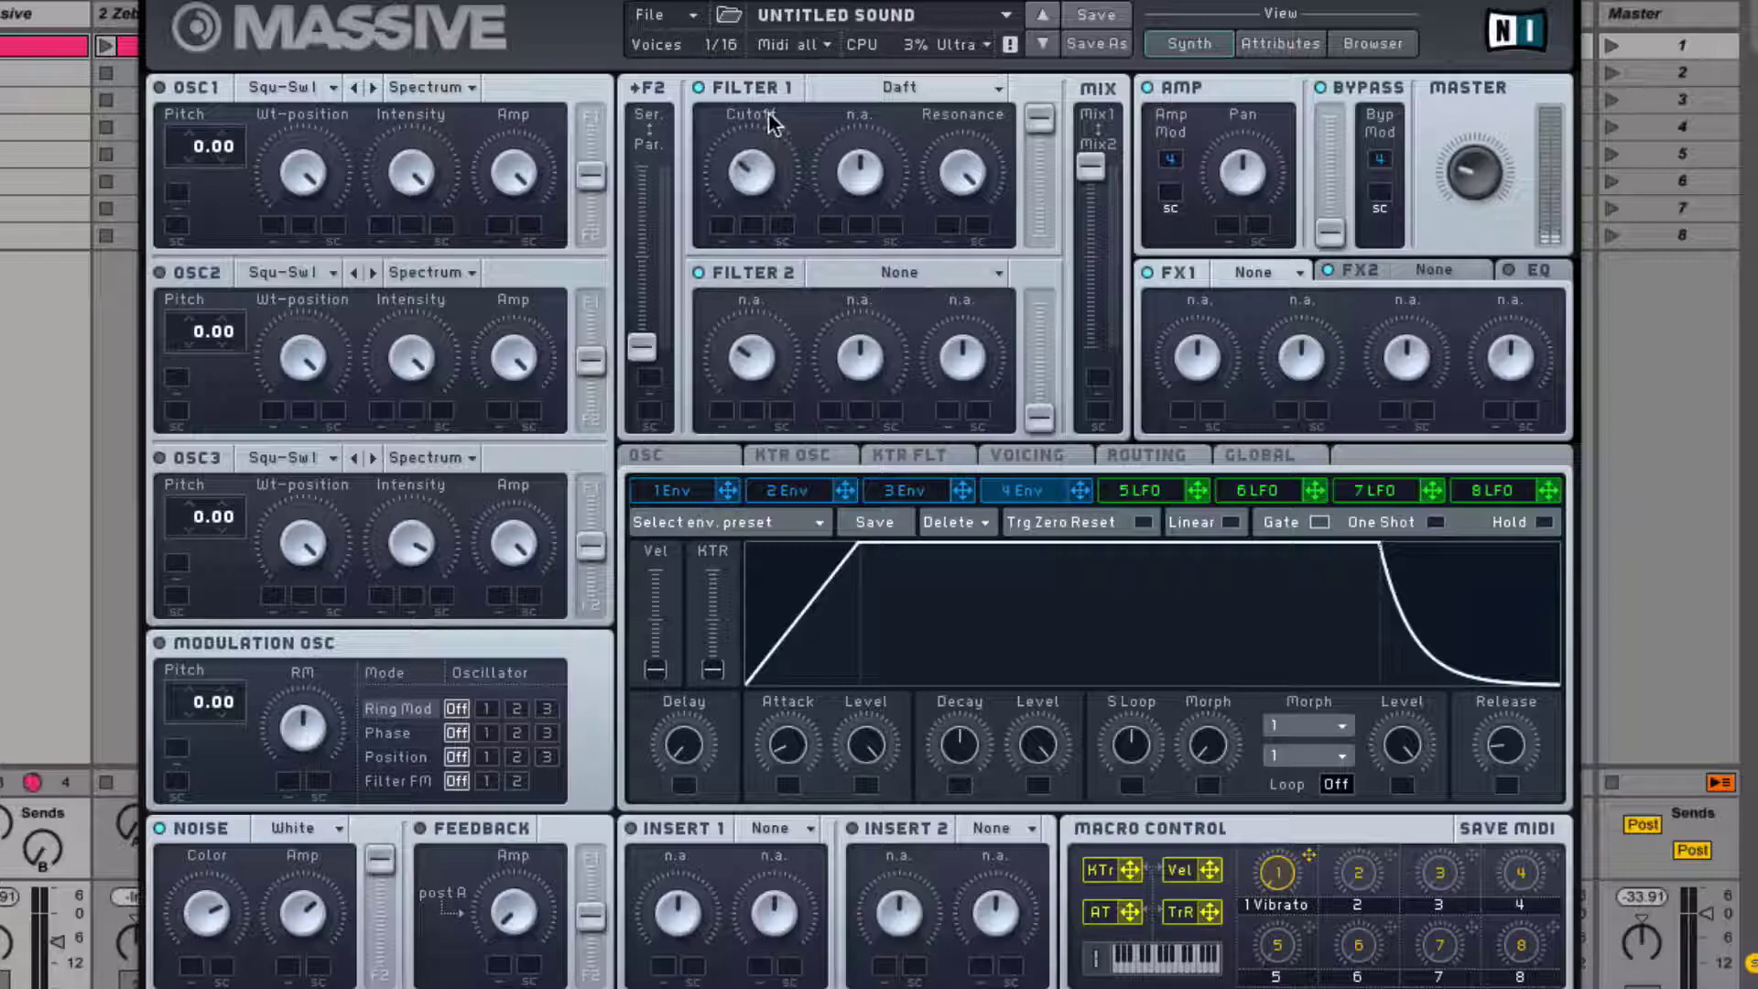
{"action": "left_click_drag", "start_coordinate": [1493, 193], "coordinate": [1494, 157]}
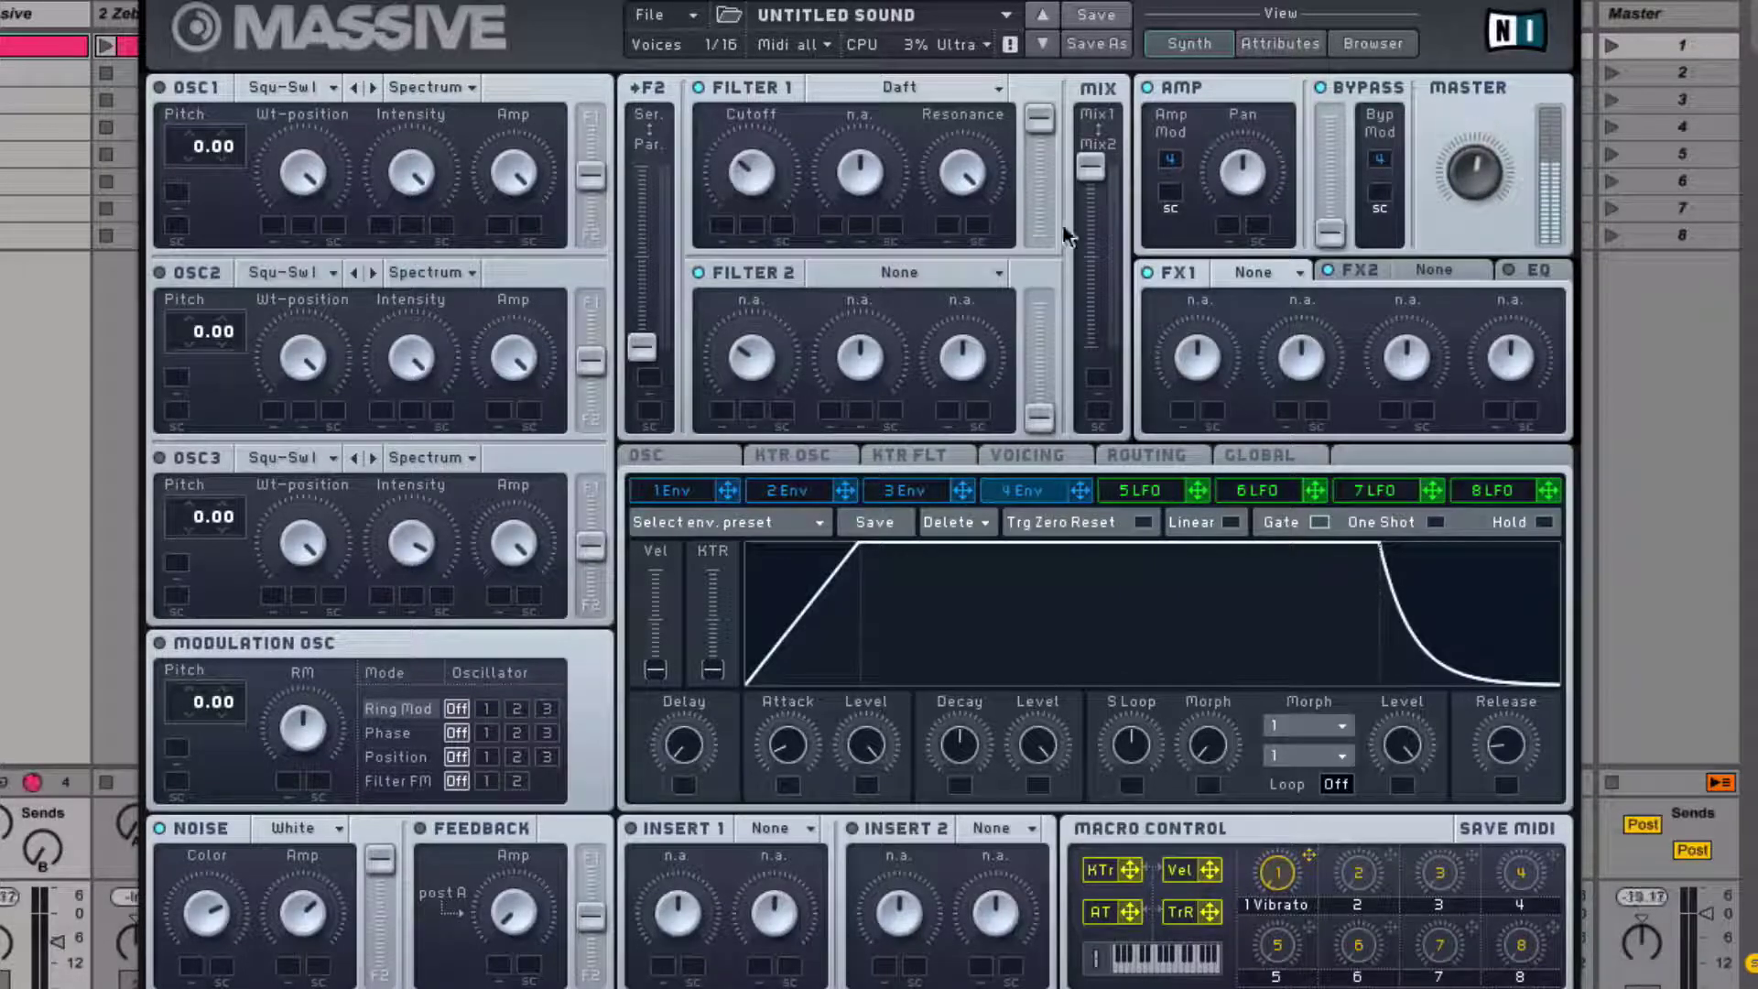
{"action": "mouse_move", "coordinate": [761, 183]}
{"action": "left_mouse_down"}
{"action": "mouse_move", "coordinate": [764, 261]}
{"action": "mouse_move", "coordinate": [769, 158]}
{"action": "left_mouse_up"}
{"action": "left_click_drag", "start_coordinate": [758, 95], "coordinate": [751, 155]}
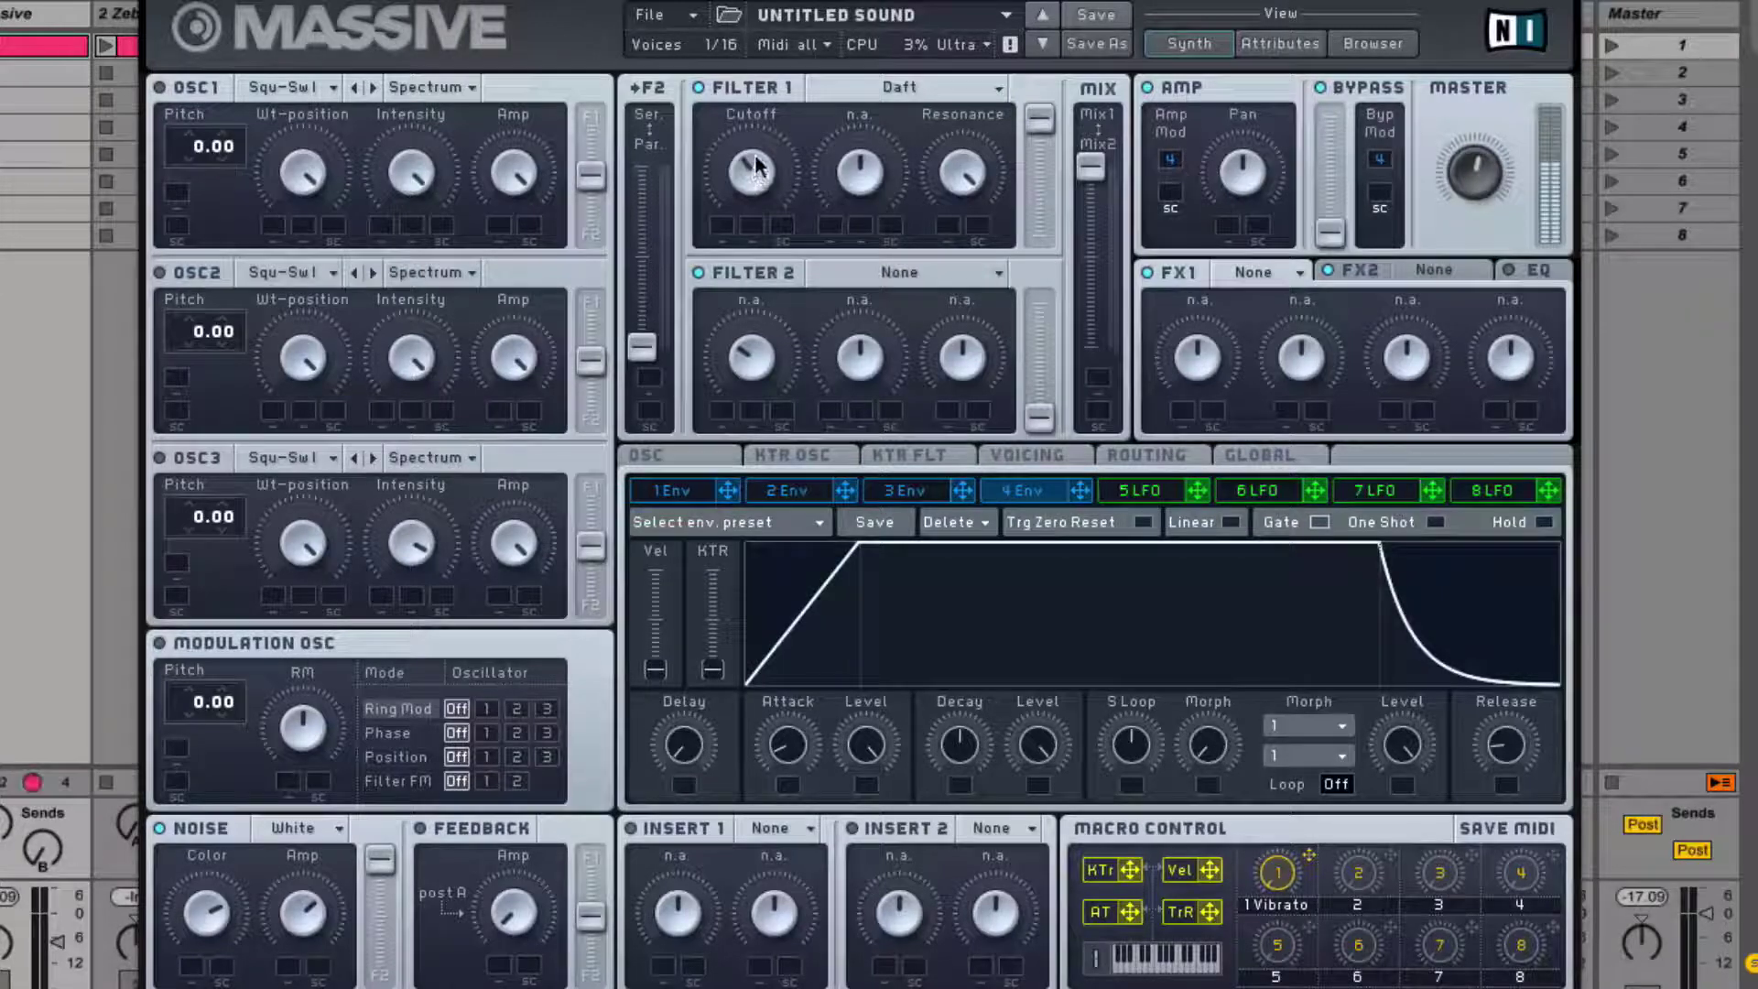
{"action": "left_click_drag", "start_coordinate": [201, 903], "coordinate": [230, 817]}
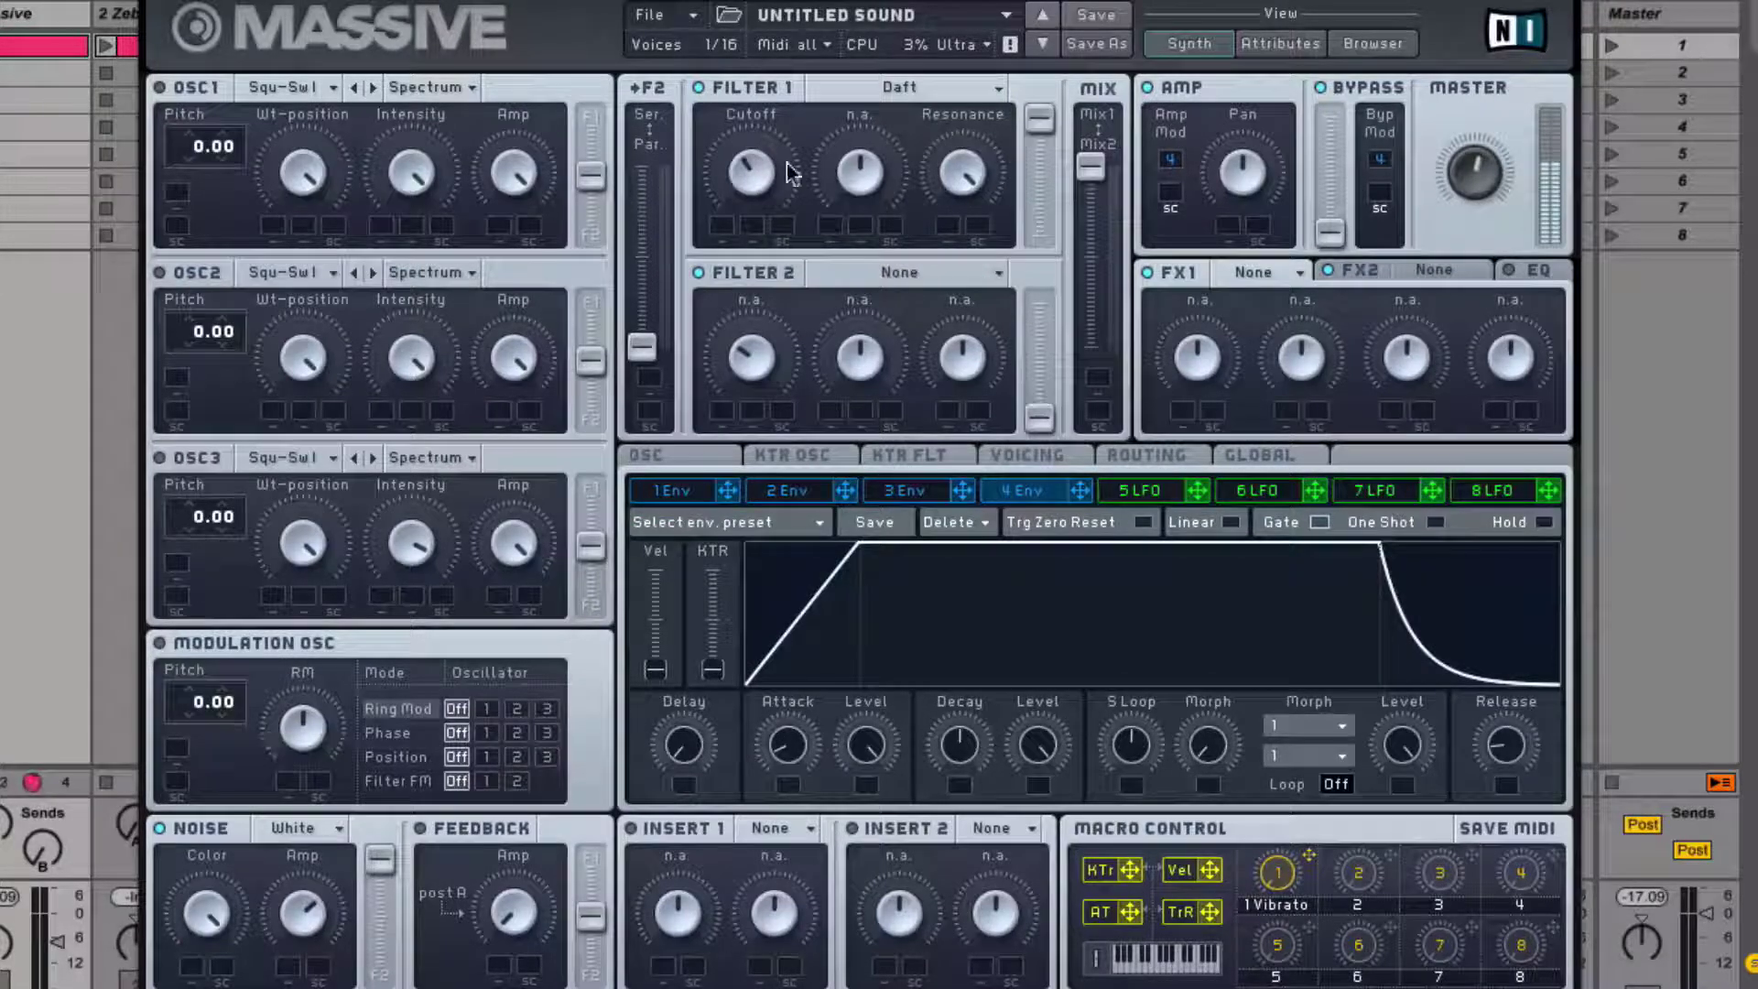
{"action": "left_click_drag", "start_coordinate": [791, 172], "coordinate": [781, 224]}
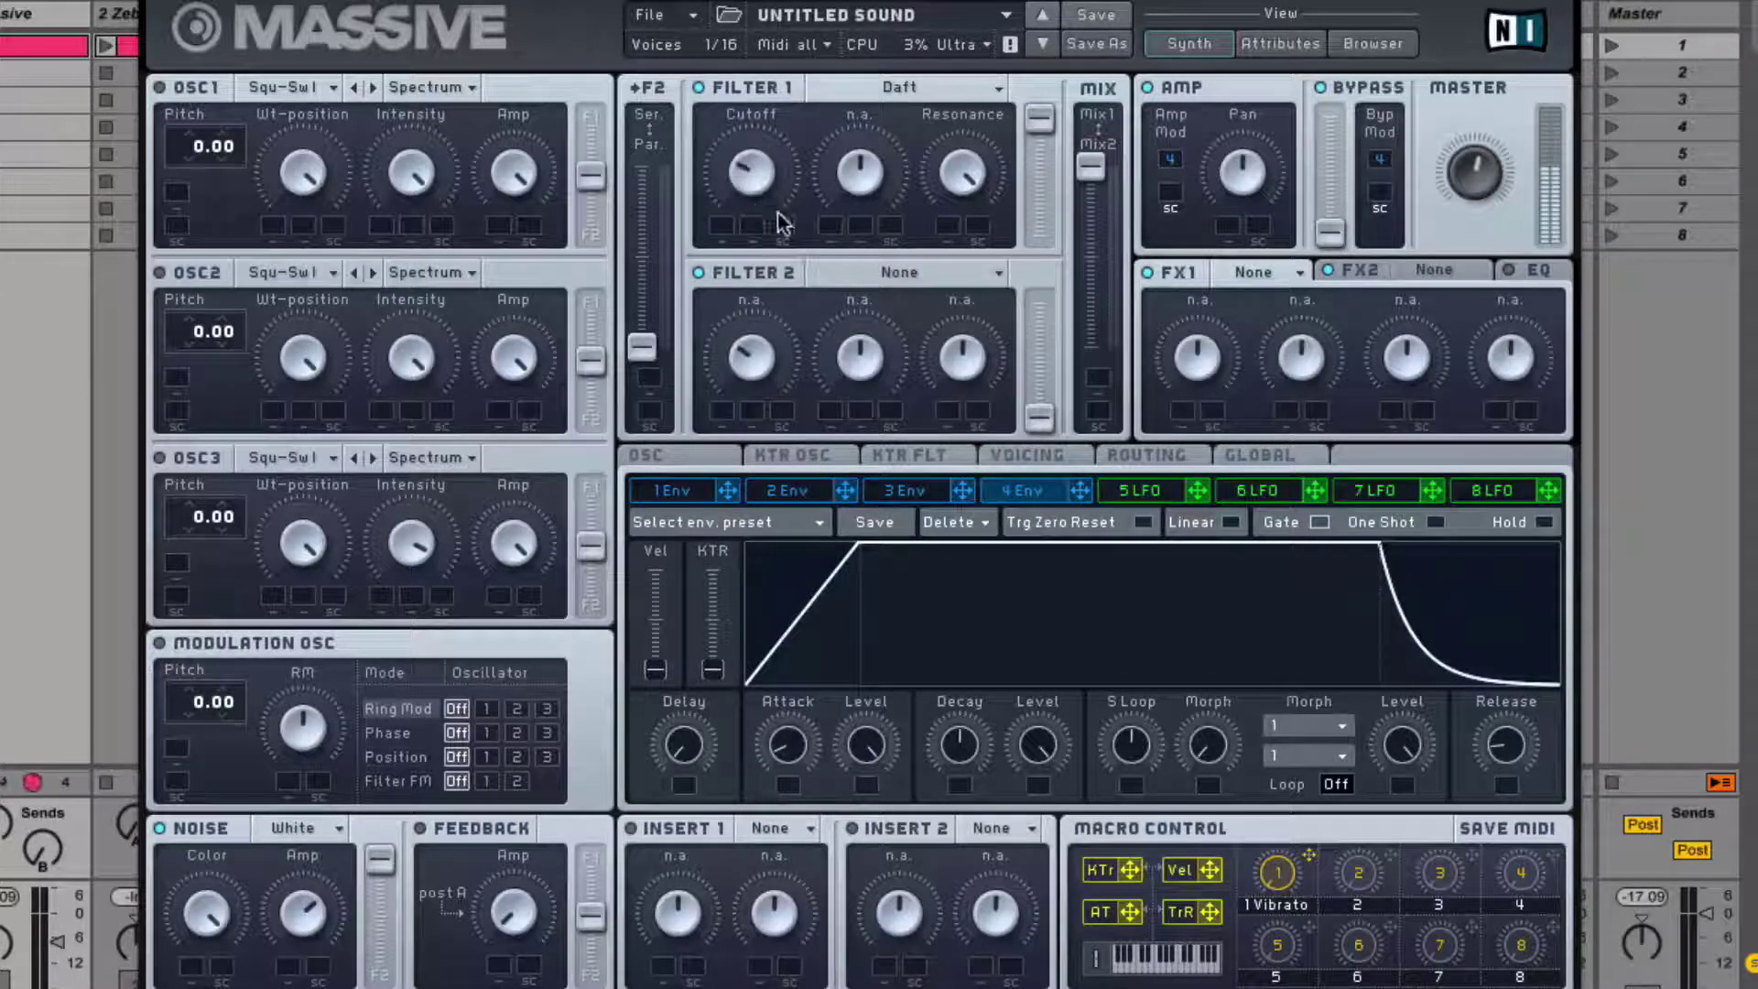
{"action": "left_click_drag", "start_coordinate": [1472, 182], "coordinate": [1490, 296]}
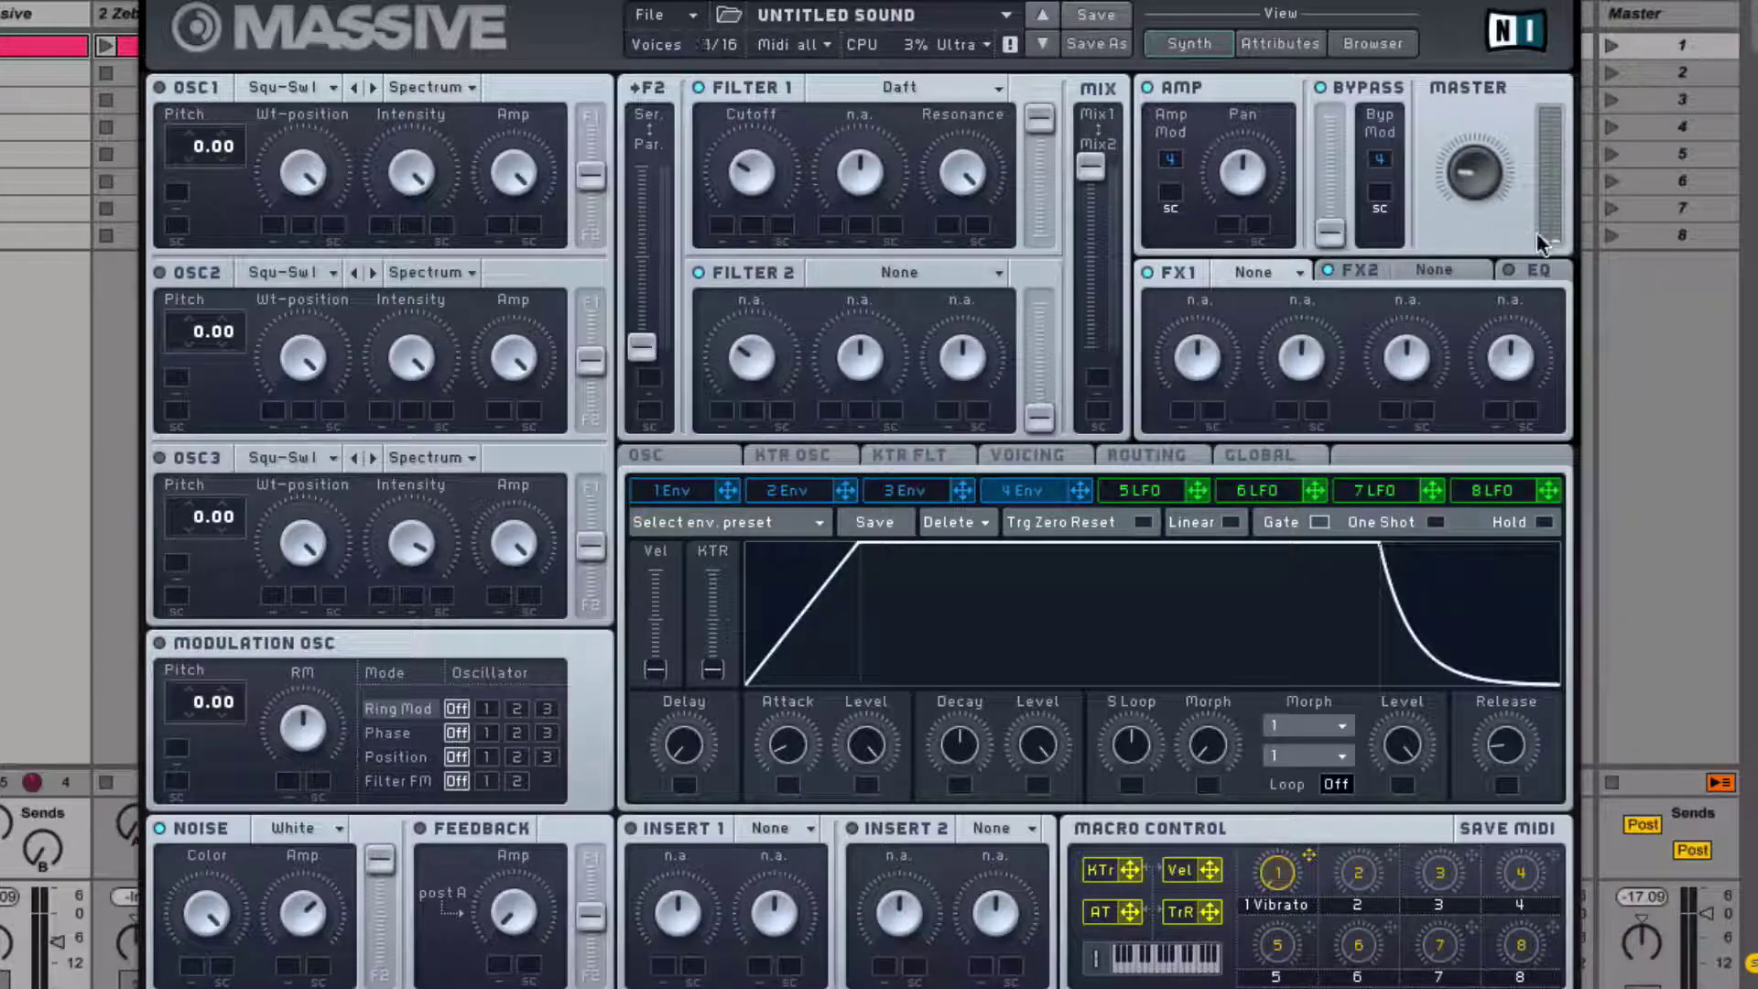
{"action": "left_click_drag", "start_coordinate": [1477, 181], "coordinate": [1477, 202]}
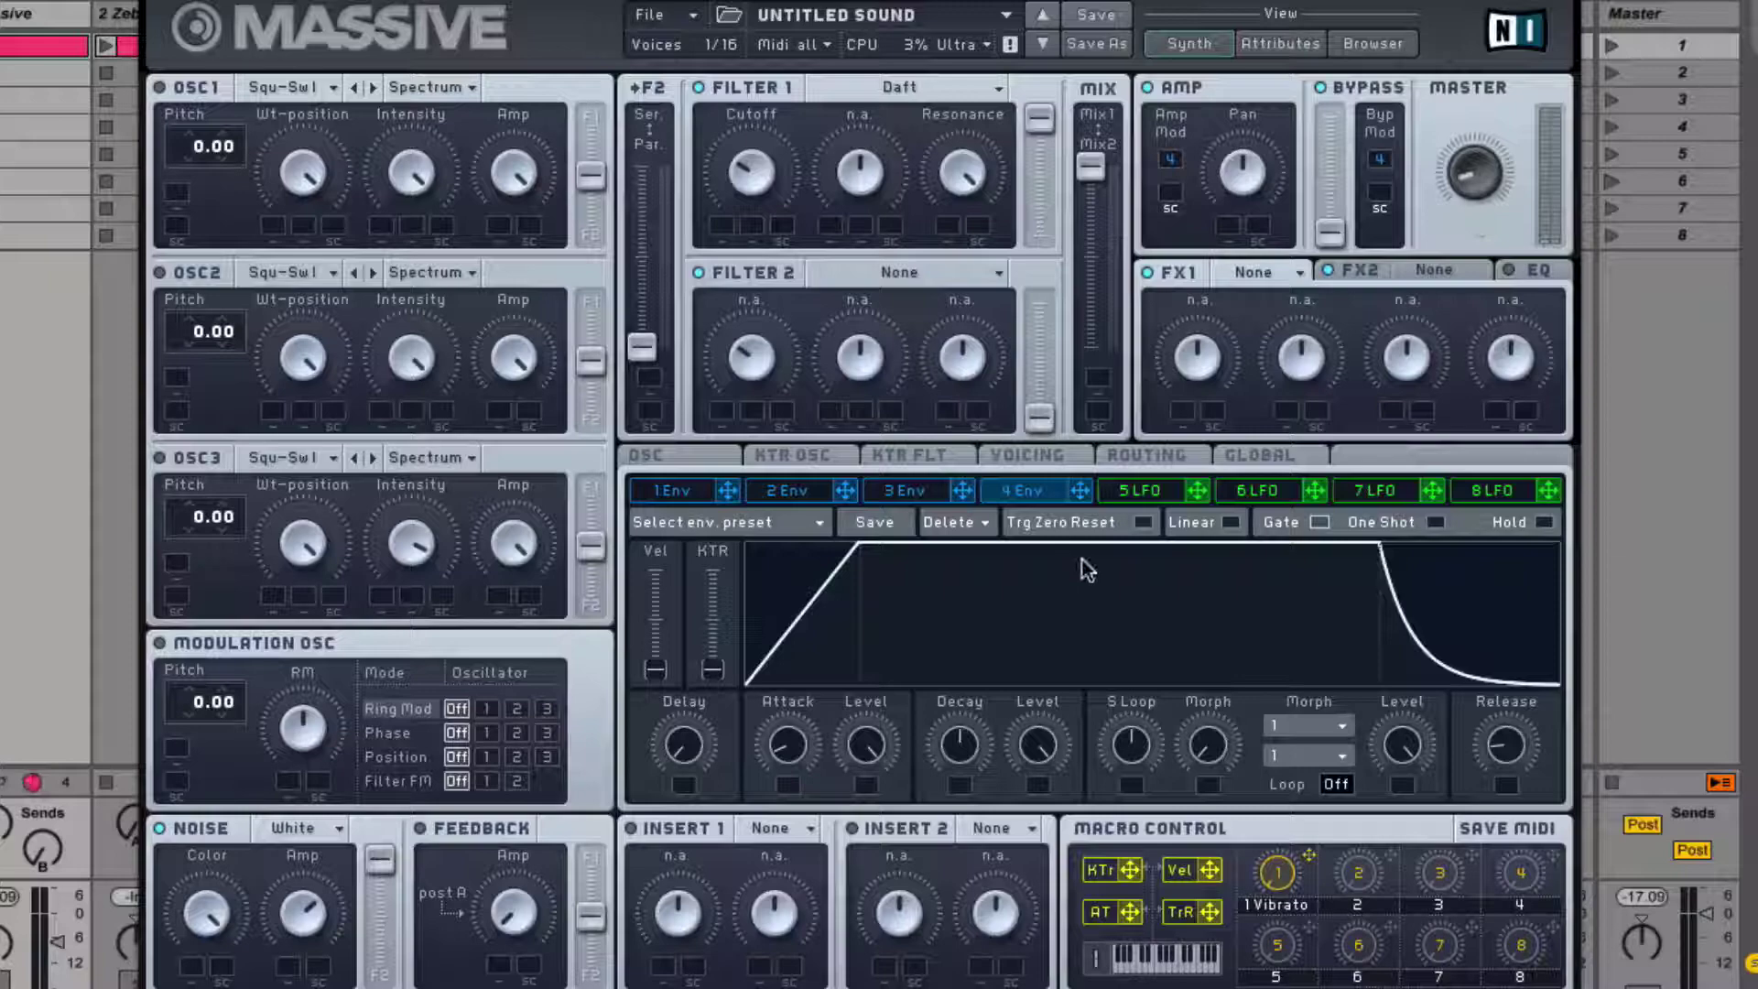
Show LFO 5's settings and its modulator type list
{"action": "left_click", "coordinate": [1168, 495]}
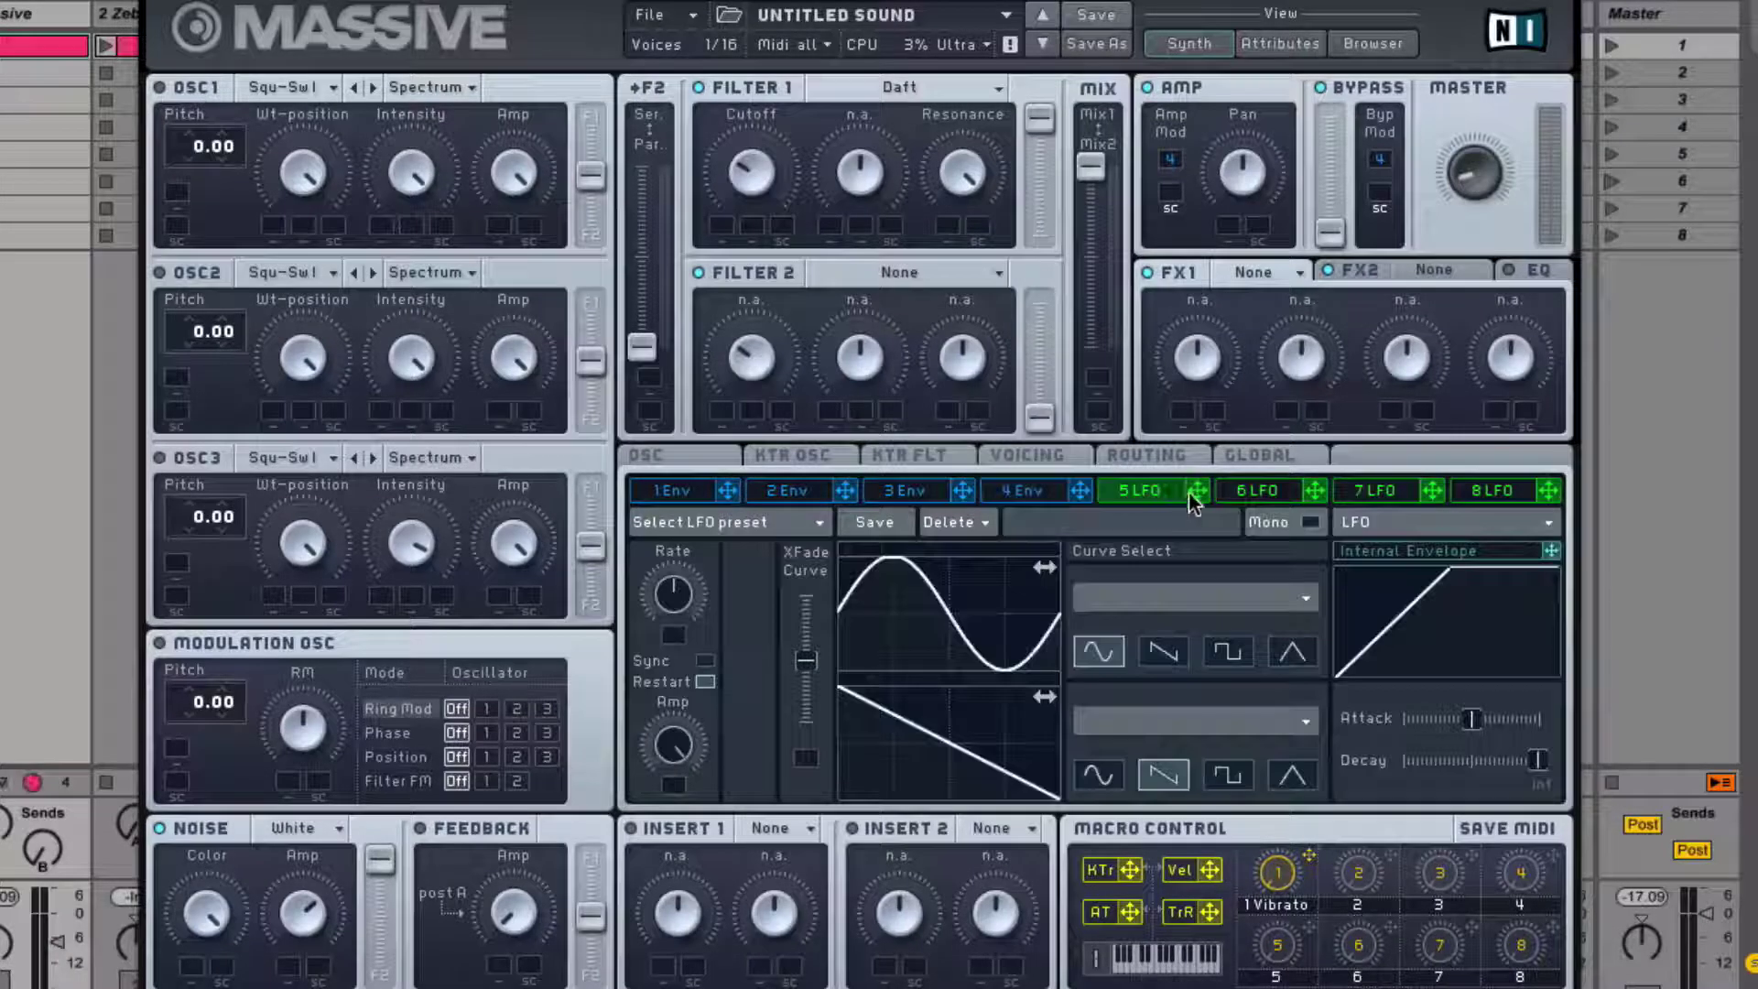
{"action": "left_click", "coordinate": [1545, 530]}
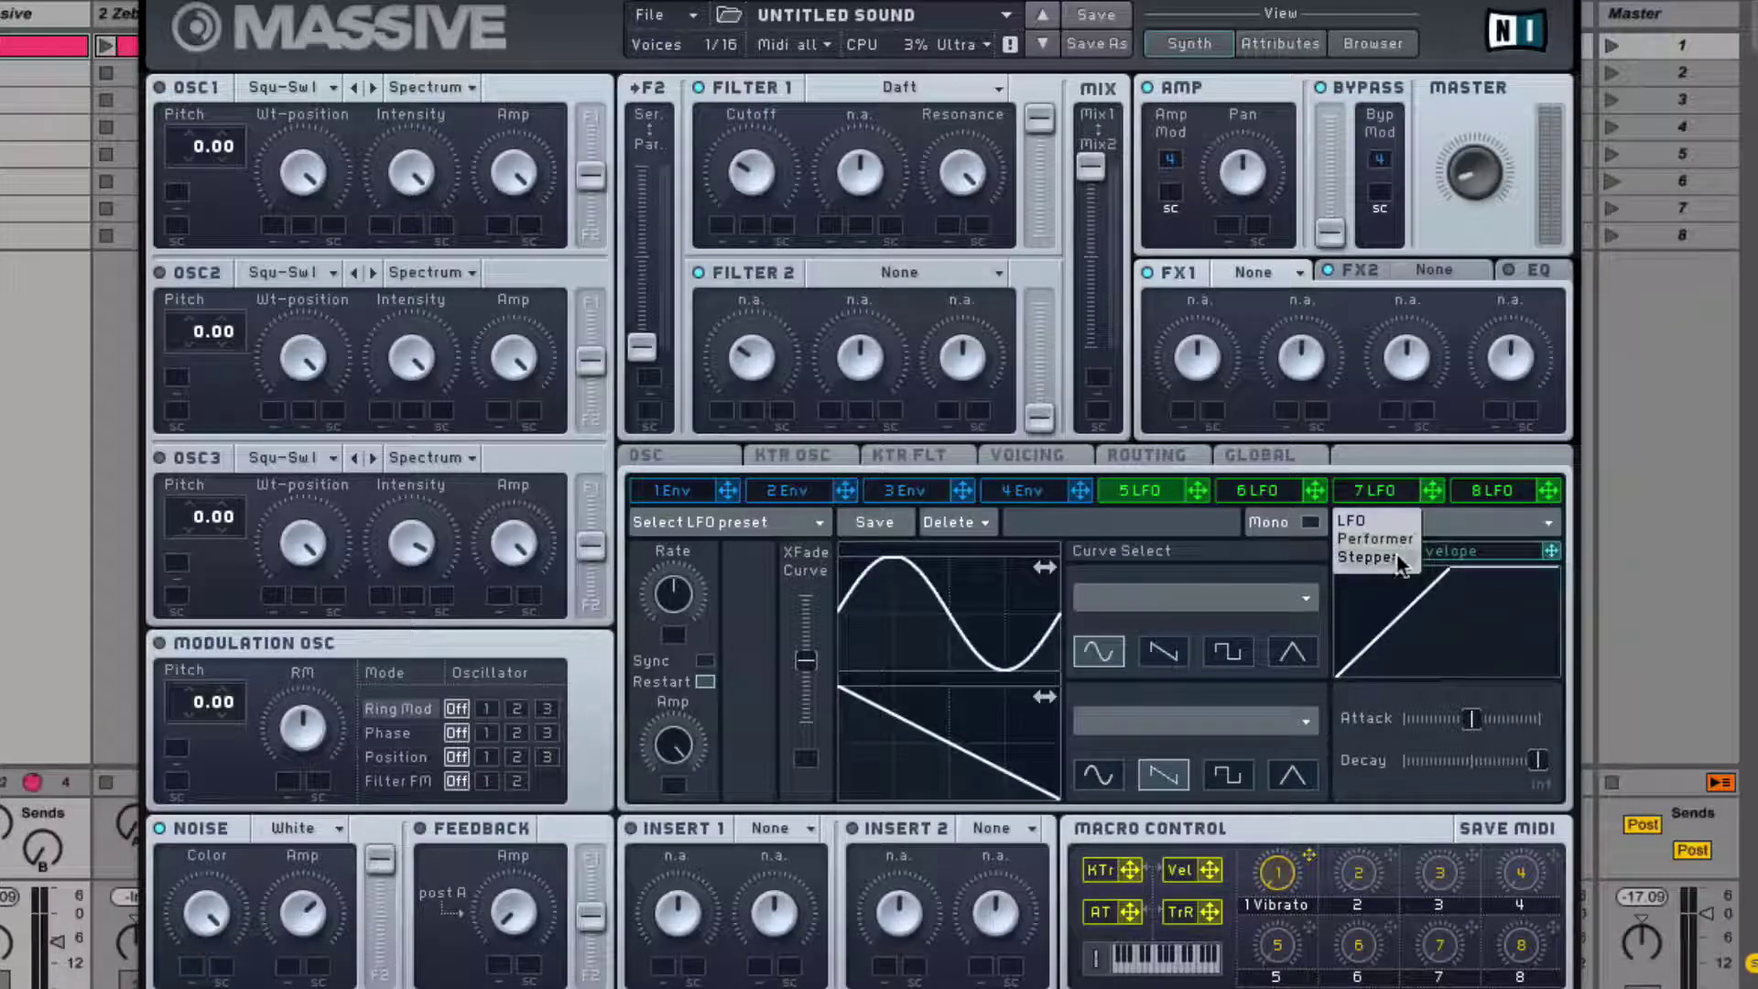
Make modulator 5 a Stepper synced at 1/16 and raise steps 1, 3, 5, 6, 7
{"action": "left_click", "coordinate": [1373, 556]}
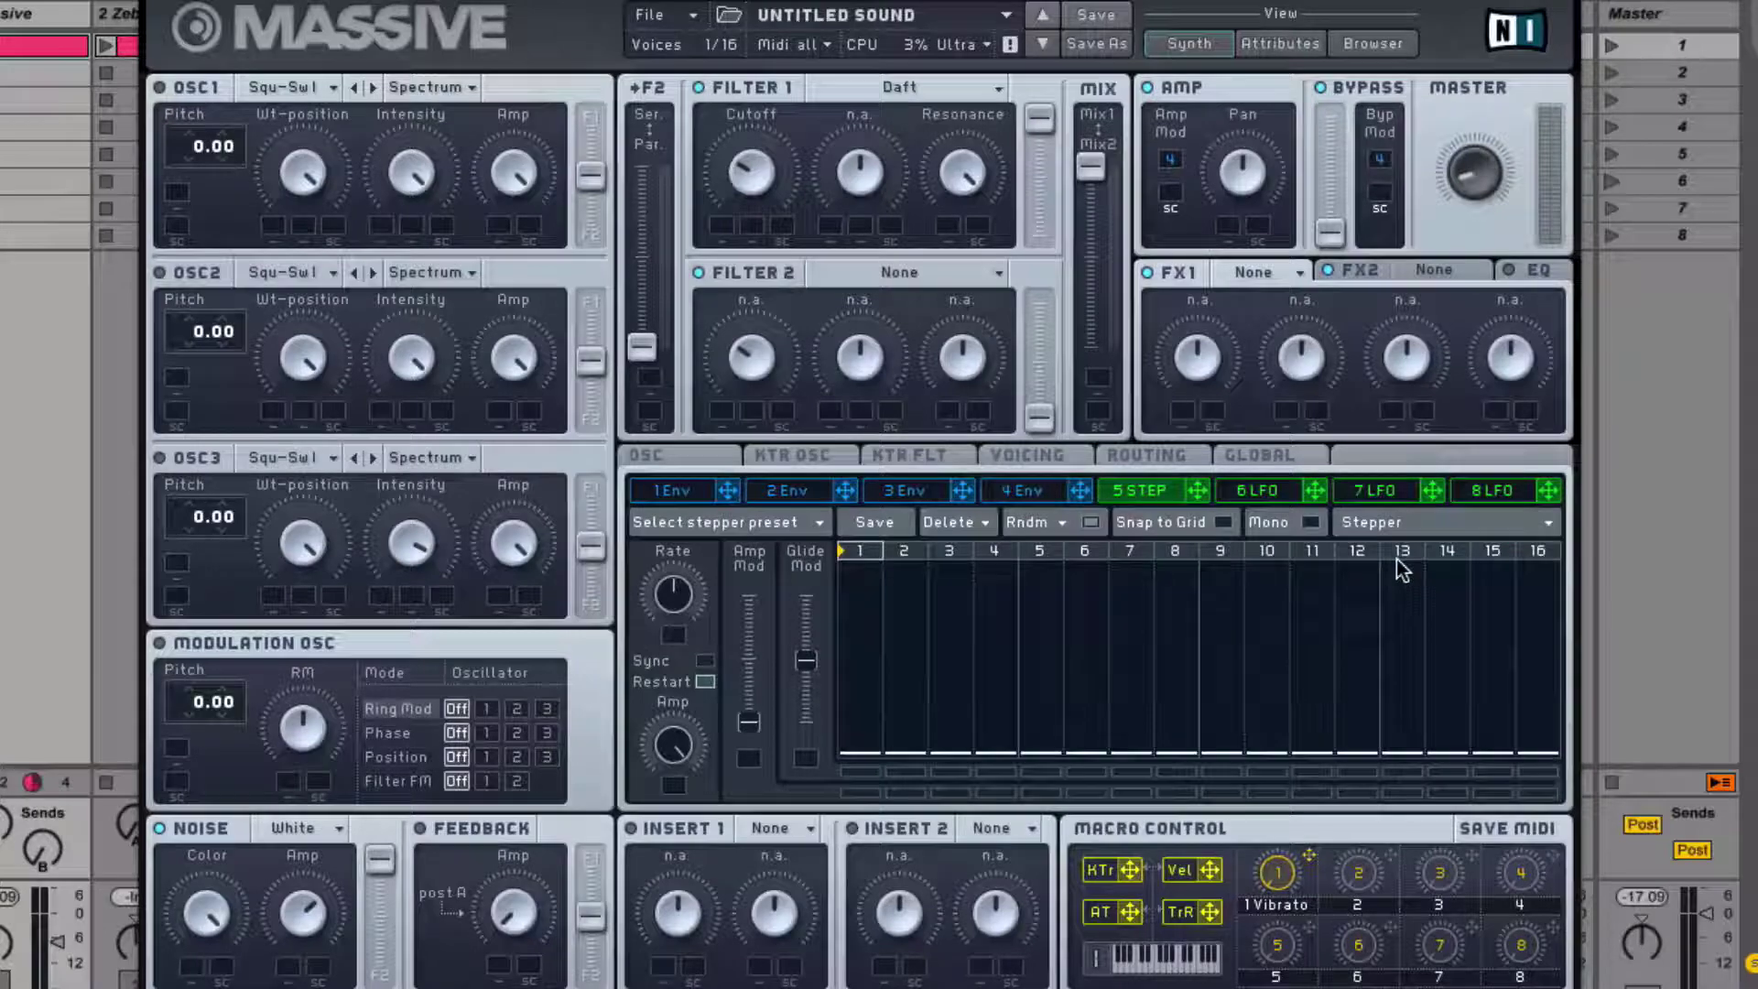
{"action": "left_click", "coordinate": [708, 662]}
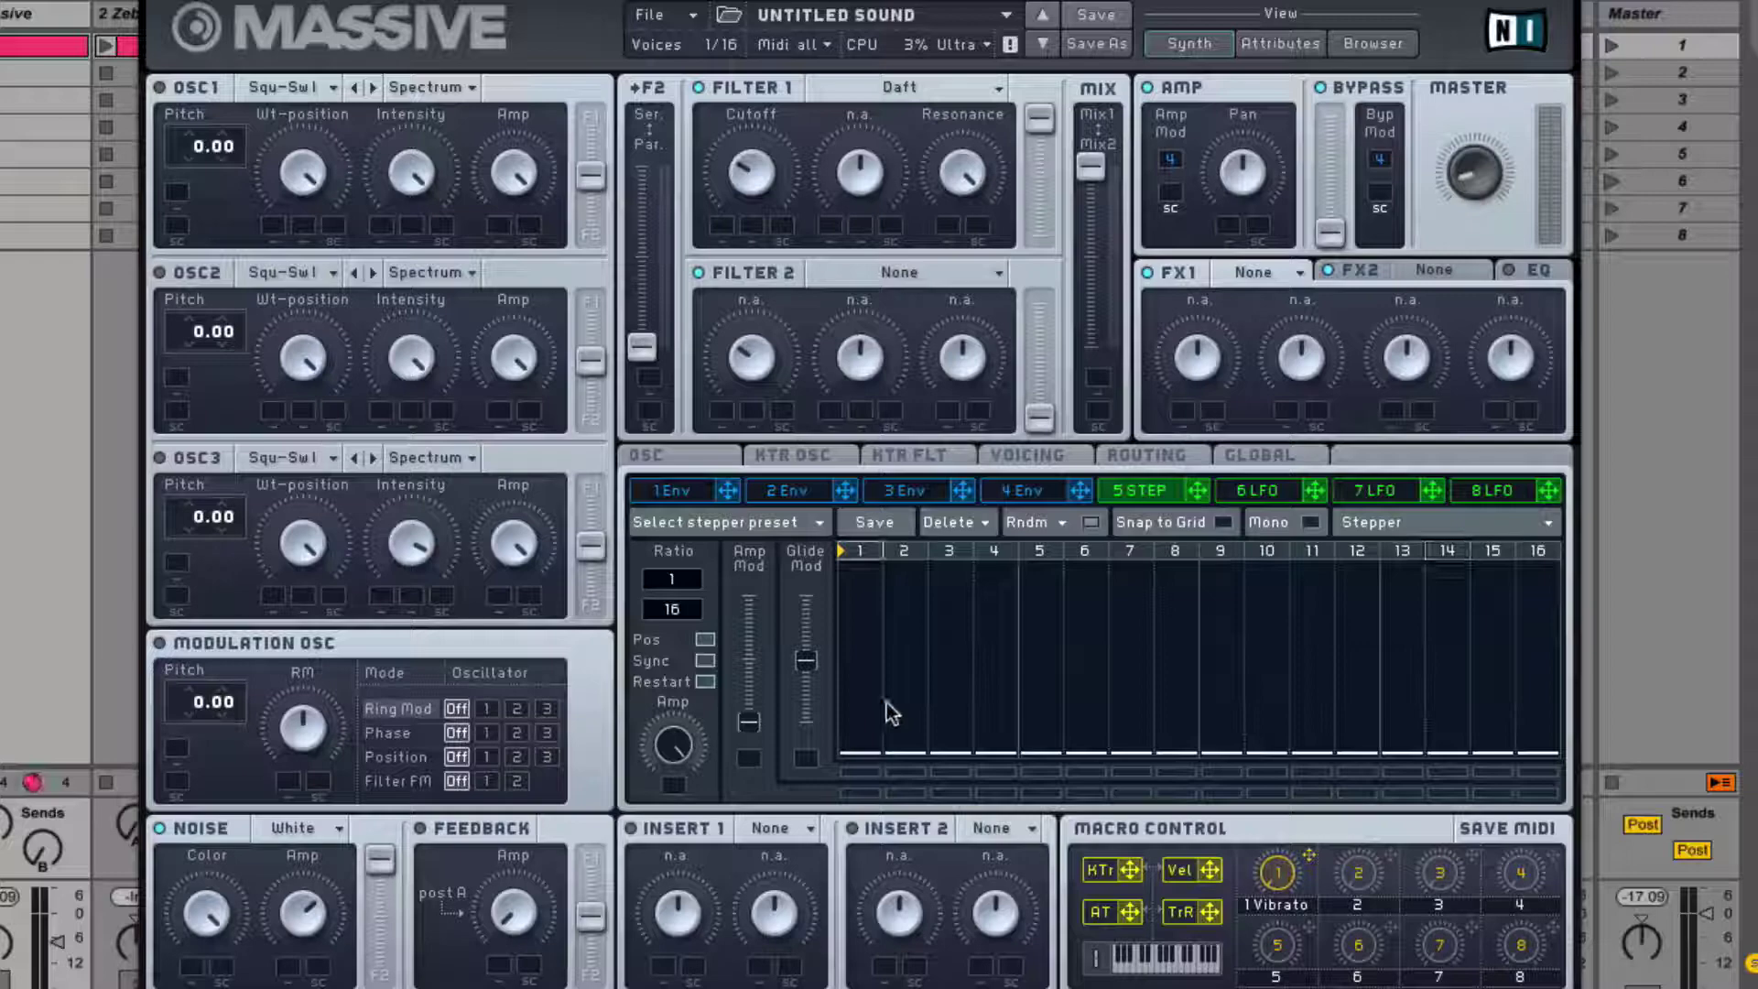
{"action": "left_click", "coordinate": [872, 666]}
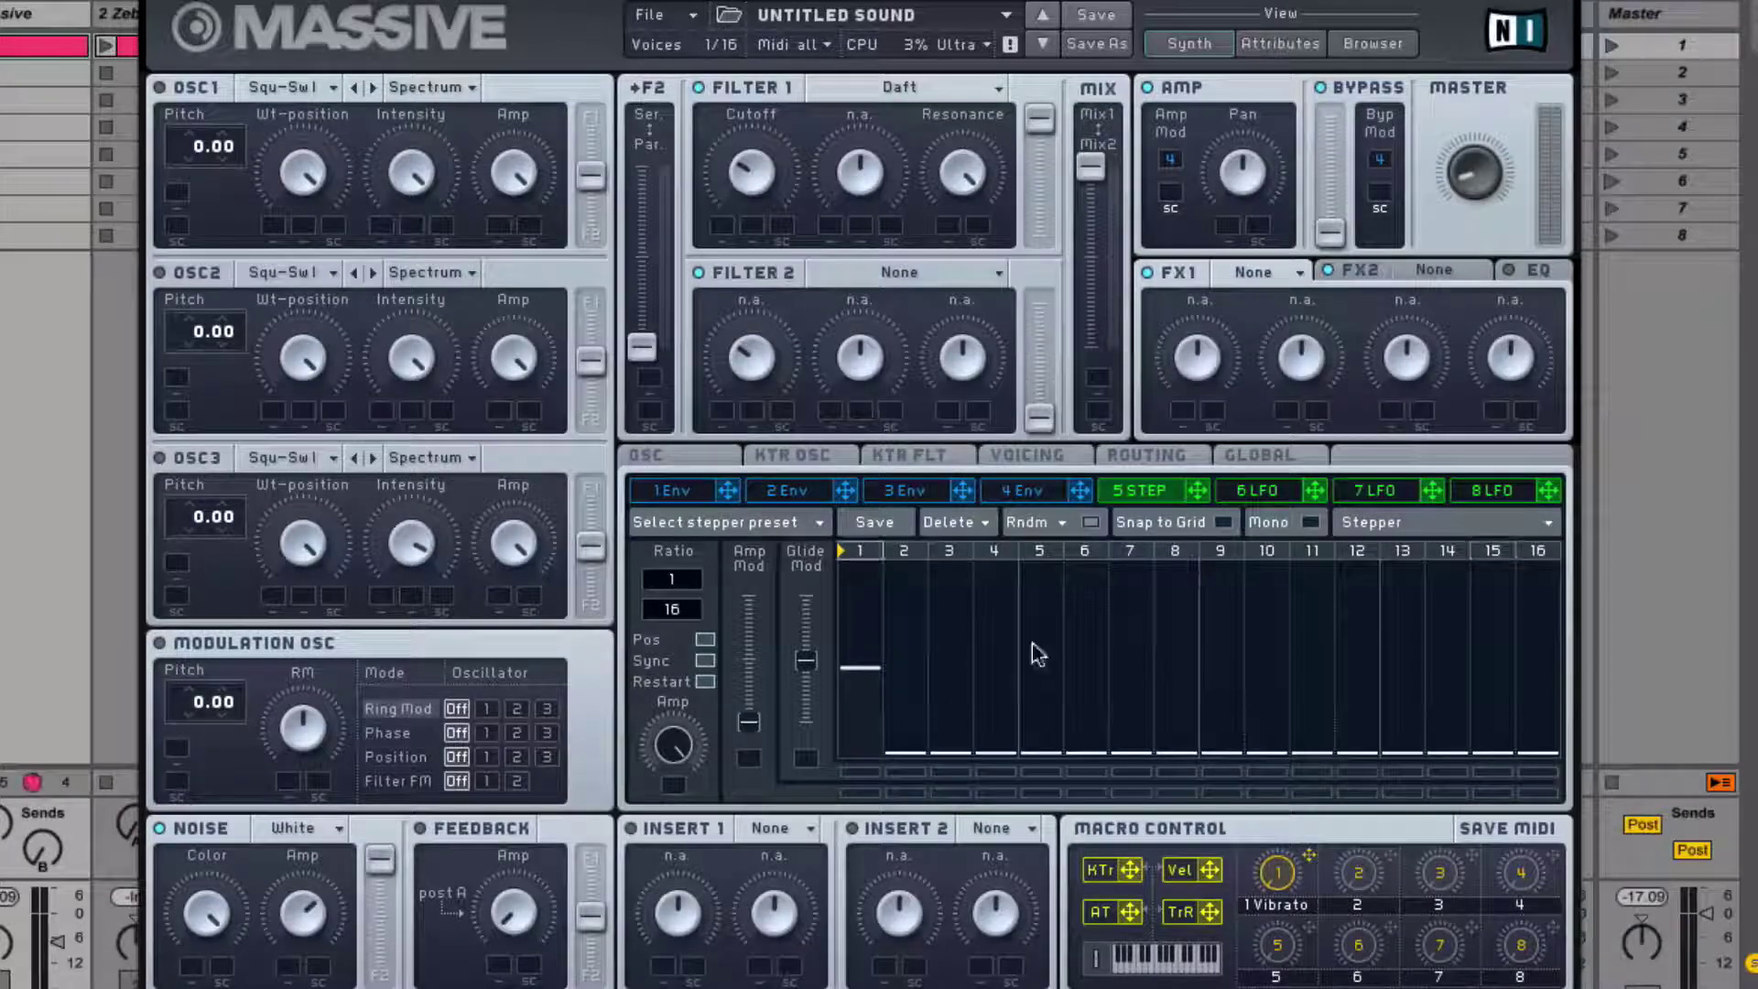
{"action": "left_click", "coordinate": [965, 607]}
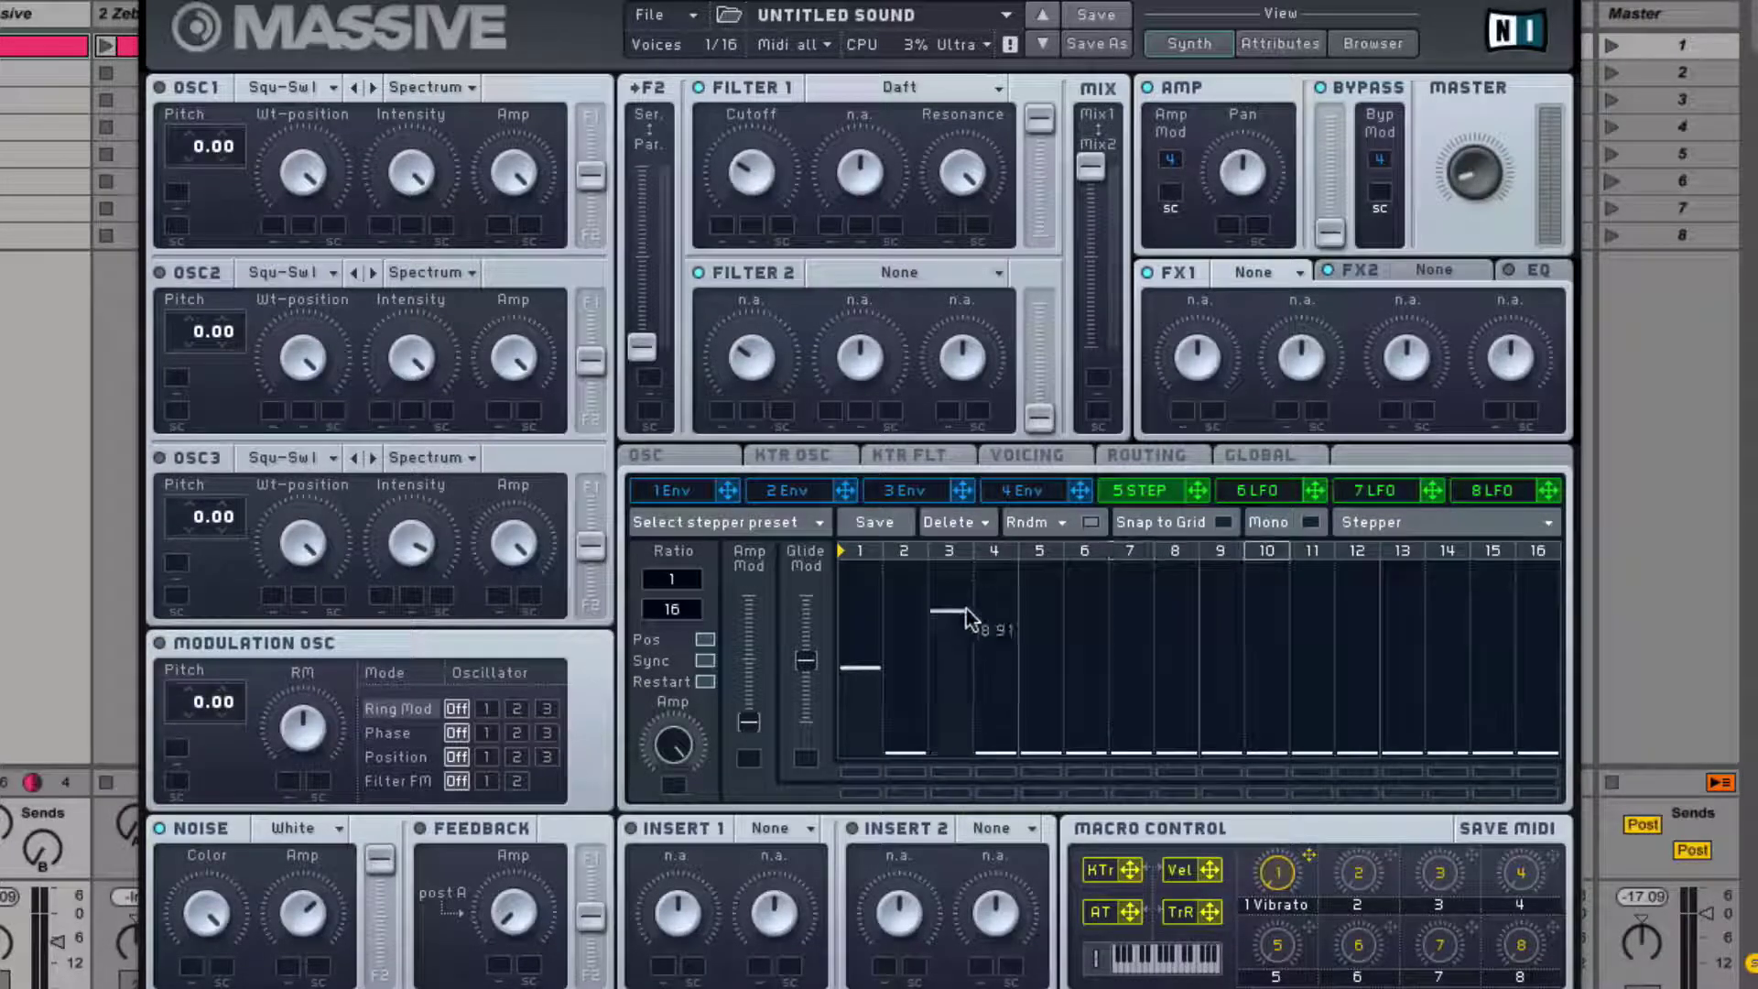
{"action": "left_click", "coordinate": [1034, 661]}
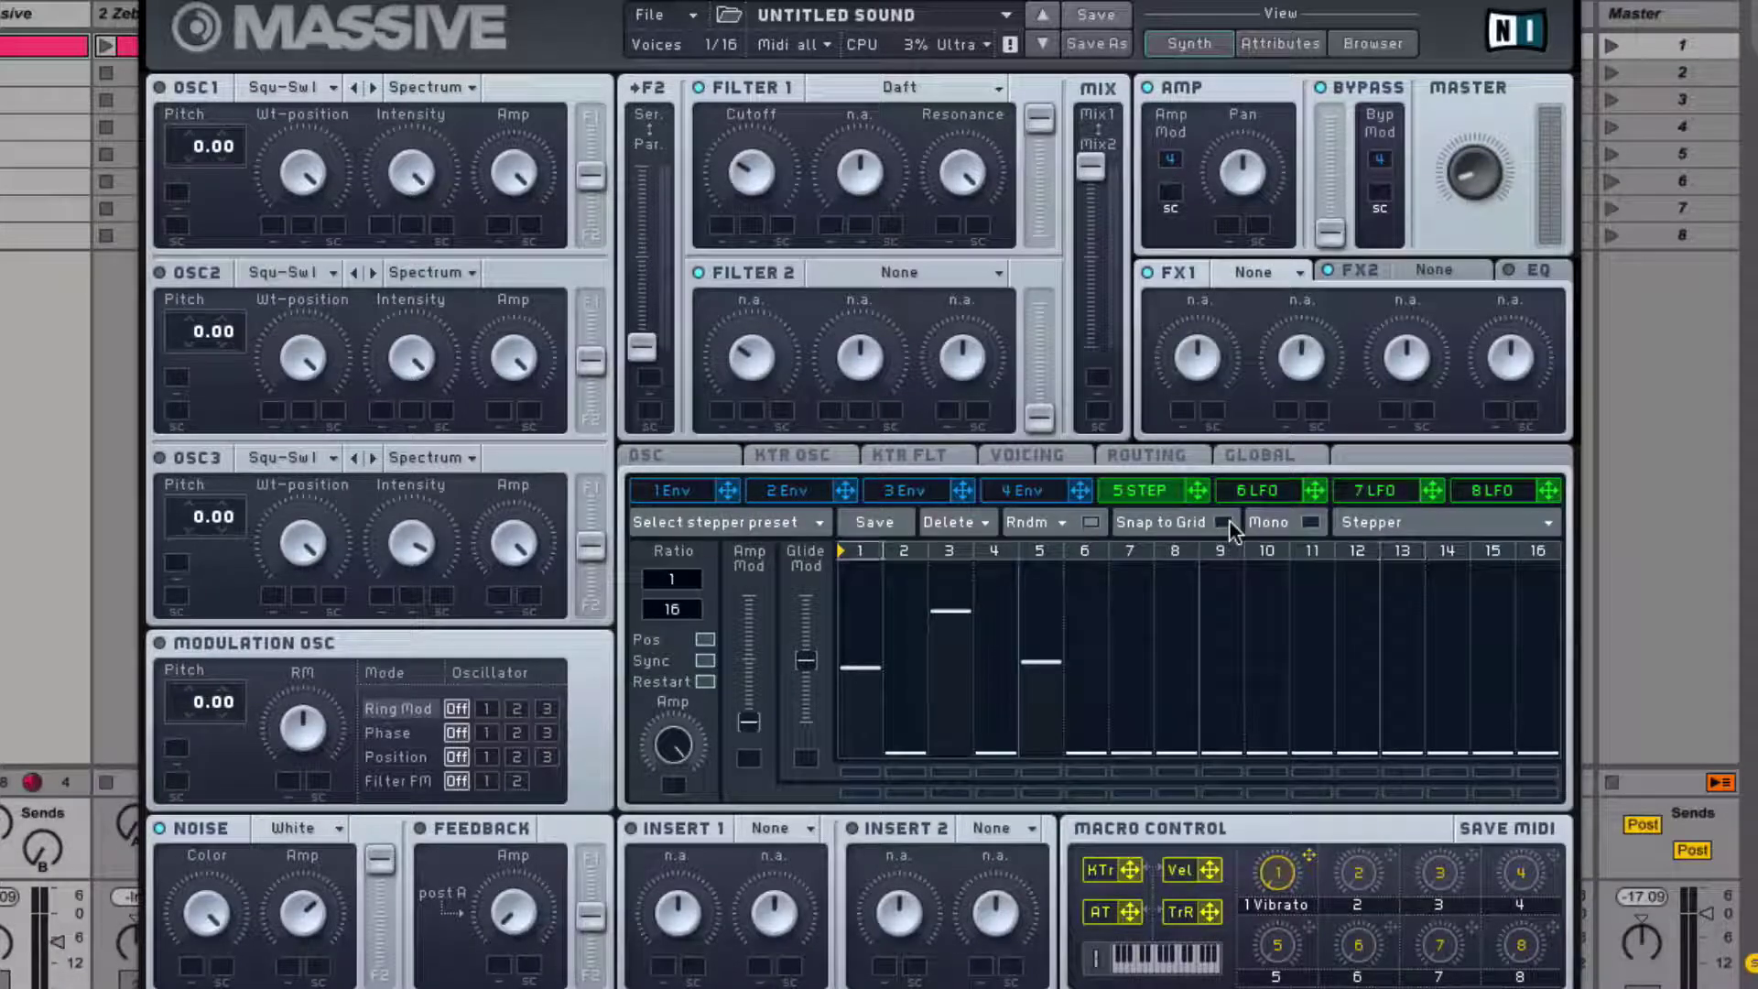
{"action": "left_click", "coordinate": [1097, 610]}
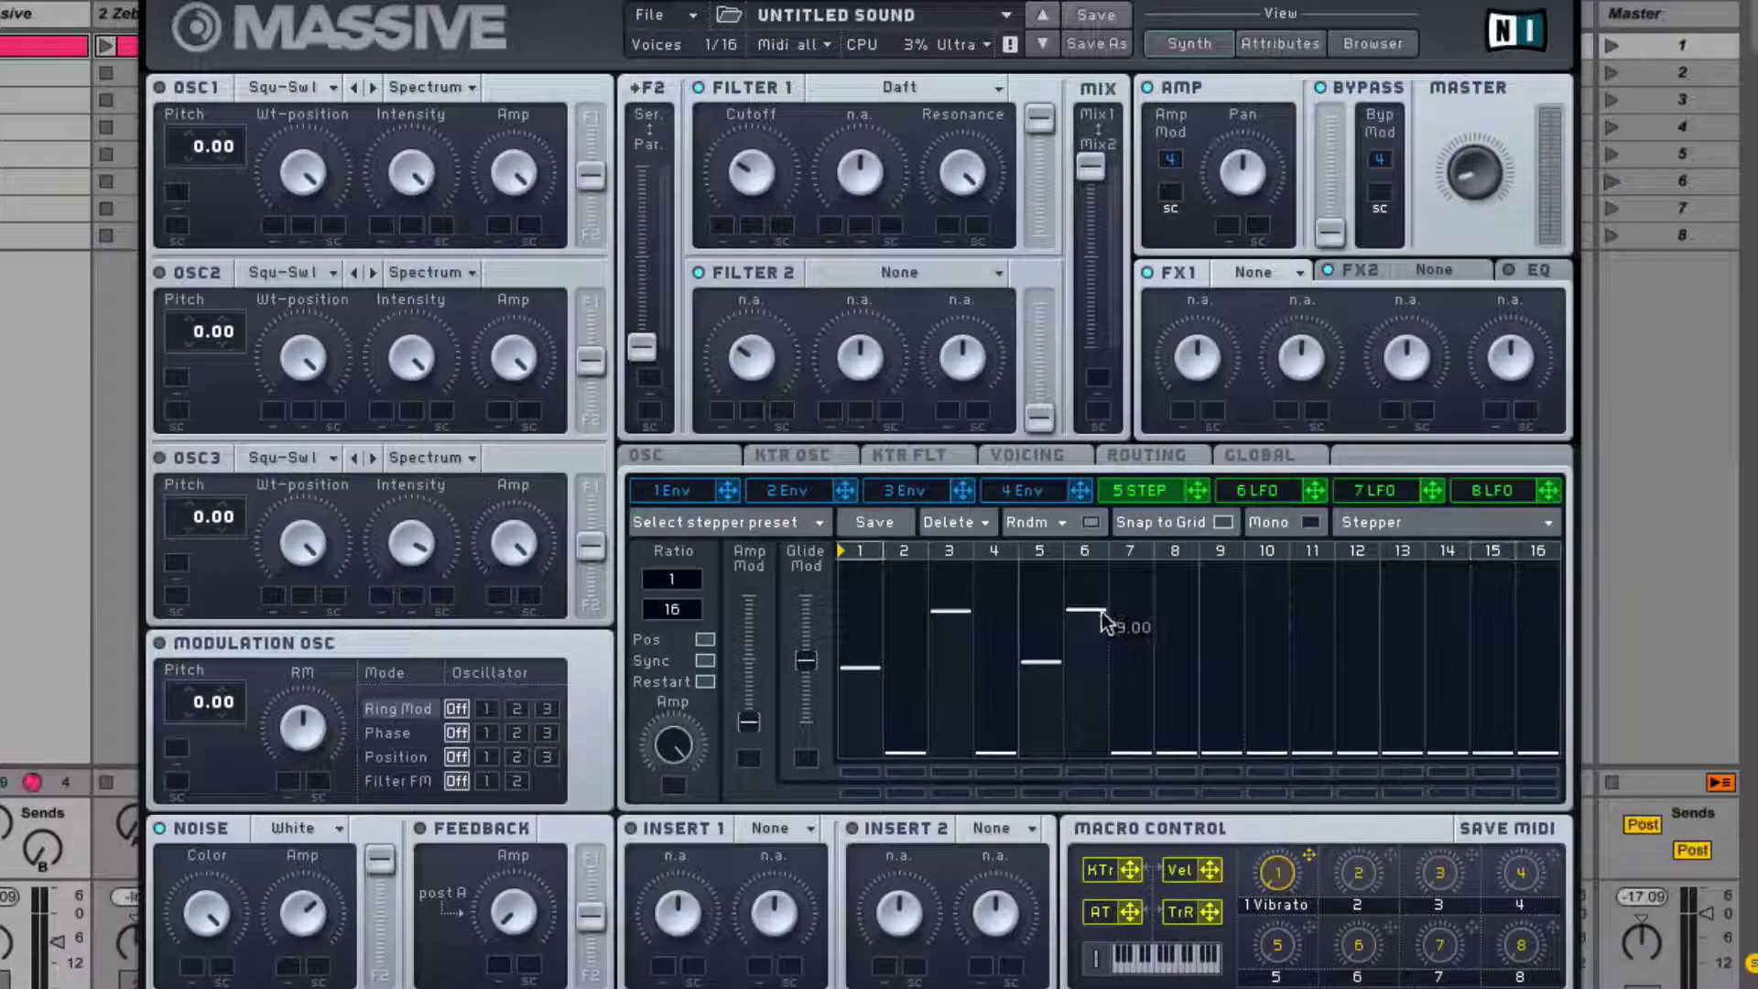
{"action": "mouse_move", "coordinate": [1102, 612]}
{"action": "left_mouse_down"}
{"action": "mouse_move", "coordinate": [1096, 694]}
{"action": "mouse_move", "coordinate": [1119, 622]}
{"action": "mouse_move", "coordinate": [1116, 544]}
{"action": "left_mouse_up"}
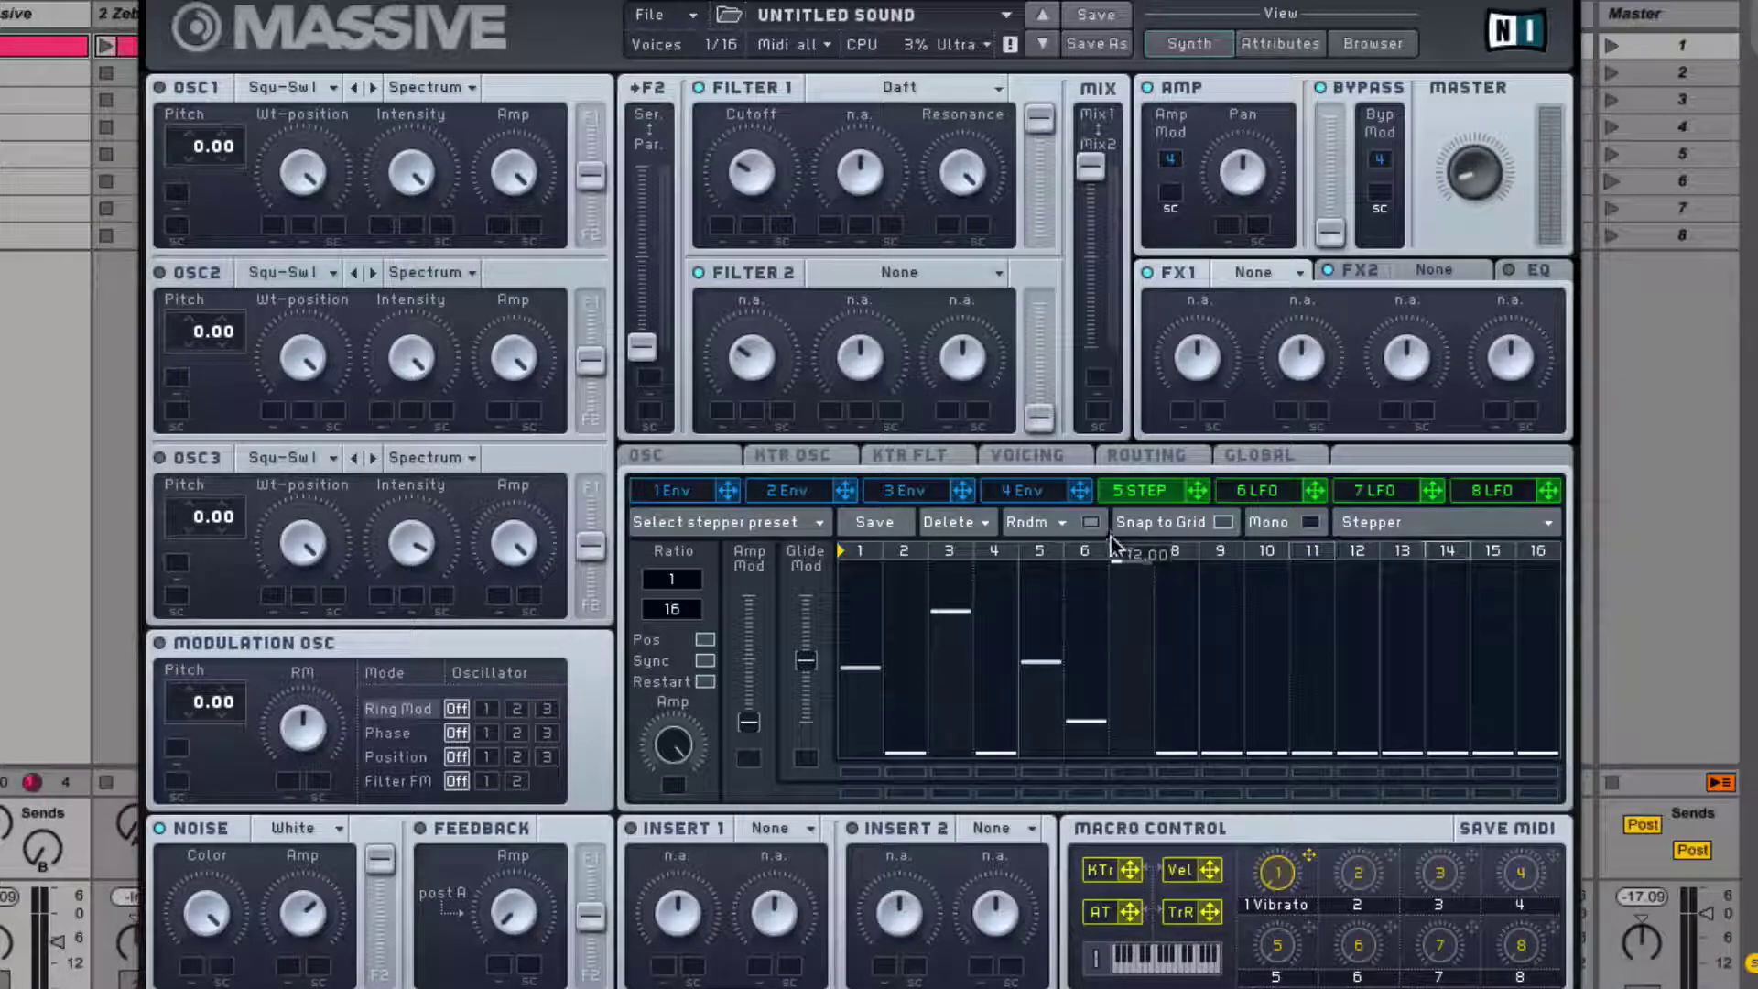
Raise steps 9, 10, 12, 13, 15, then adjust steps 7, 1 and 3
{"action": "left_click", "coordinate": [1218, 673]}
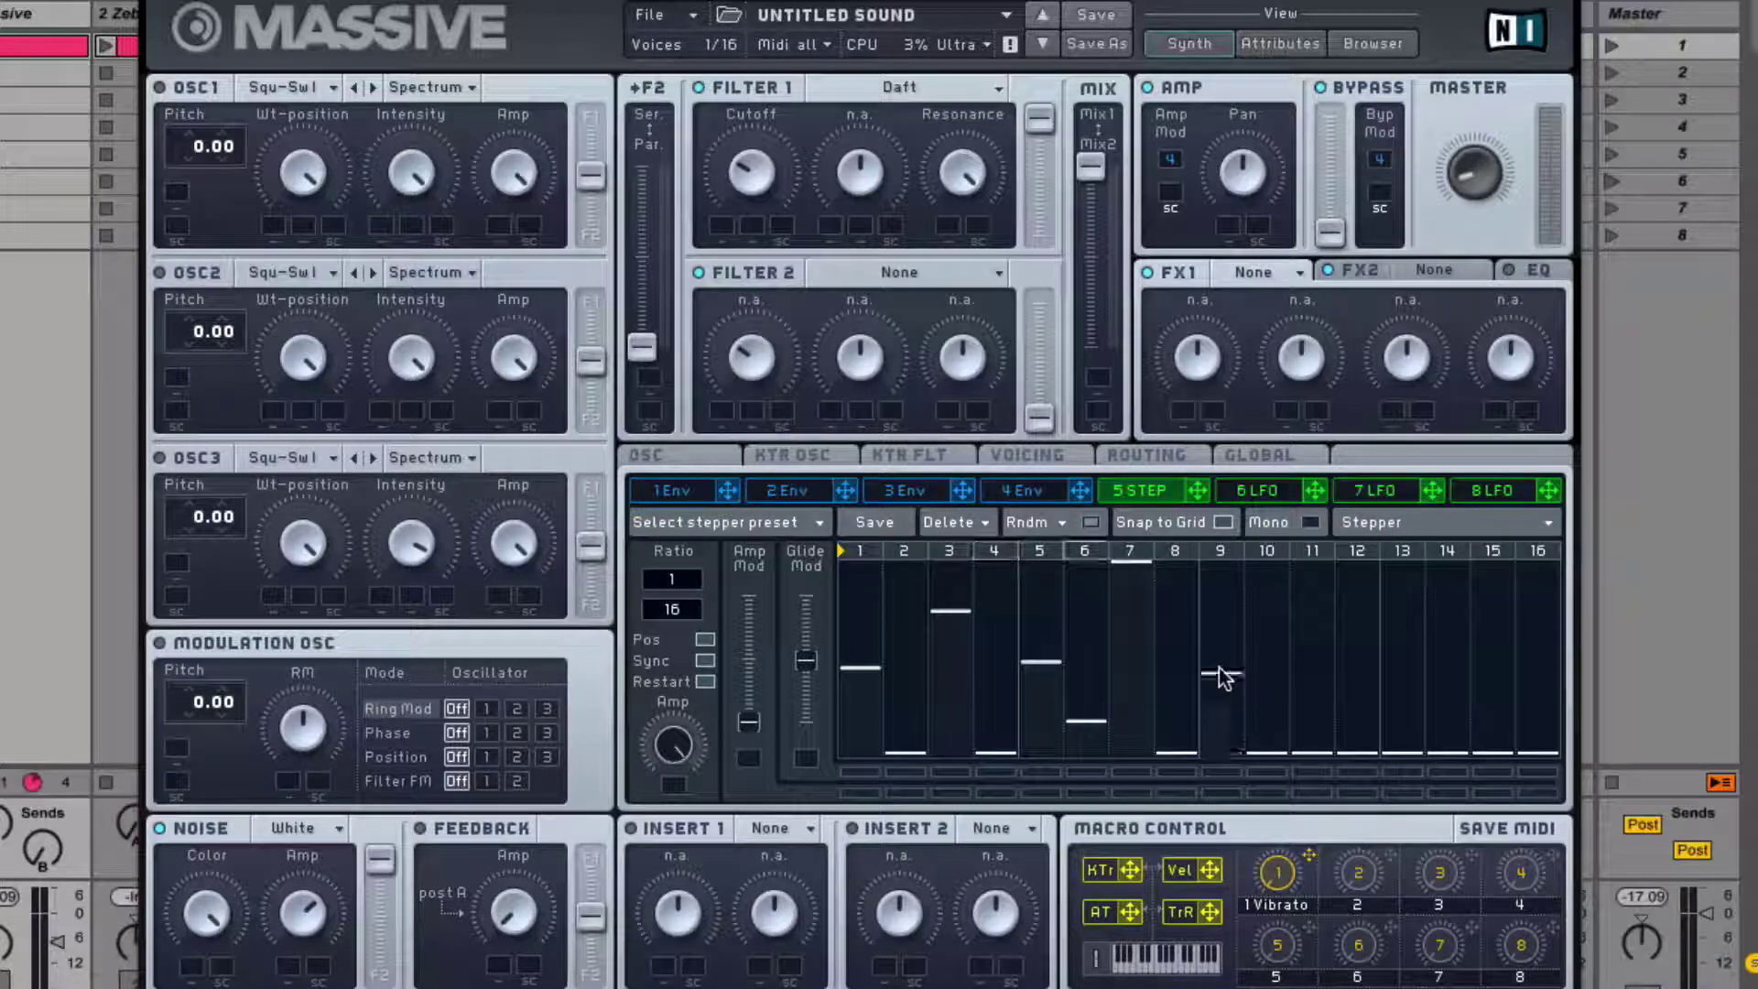
{"action": "left_click", "coordinate": [1259, 642]}
{"action": "left_click", "coordinate": [1359, 704]}
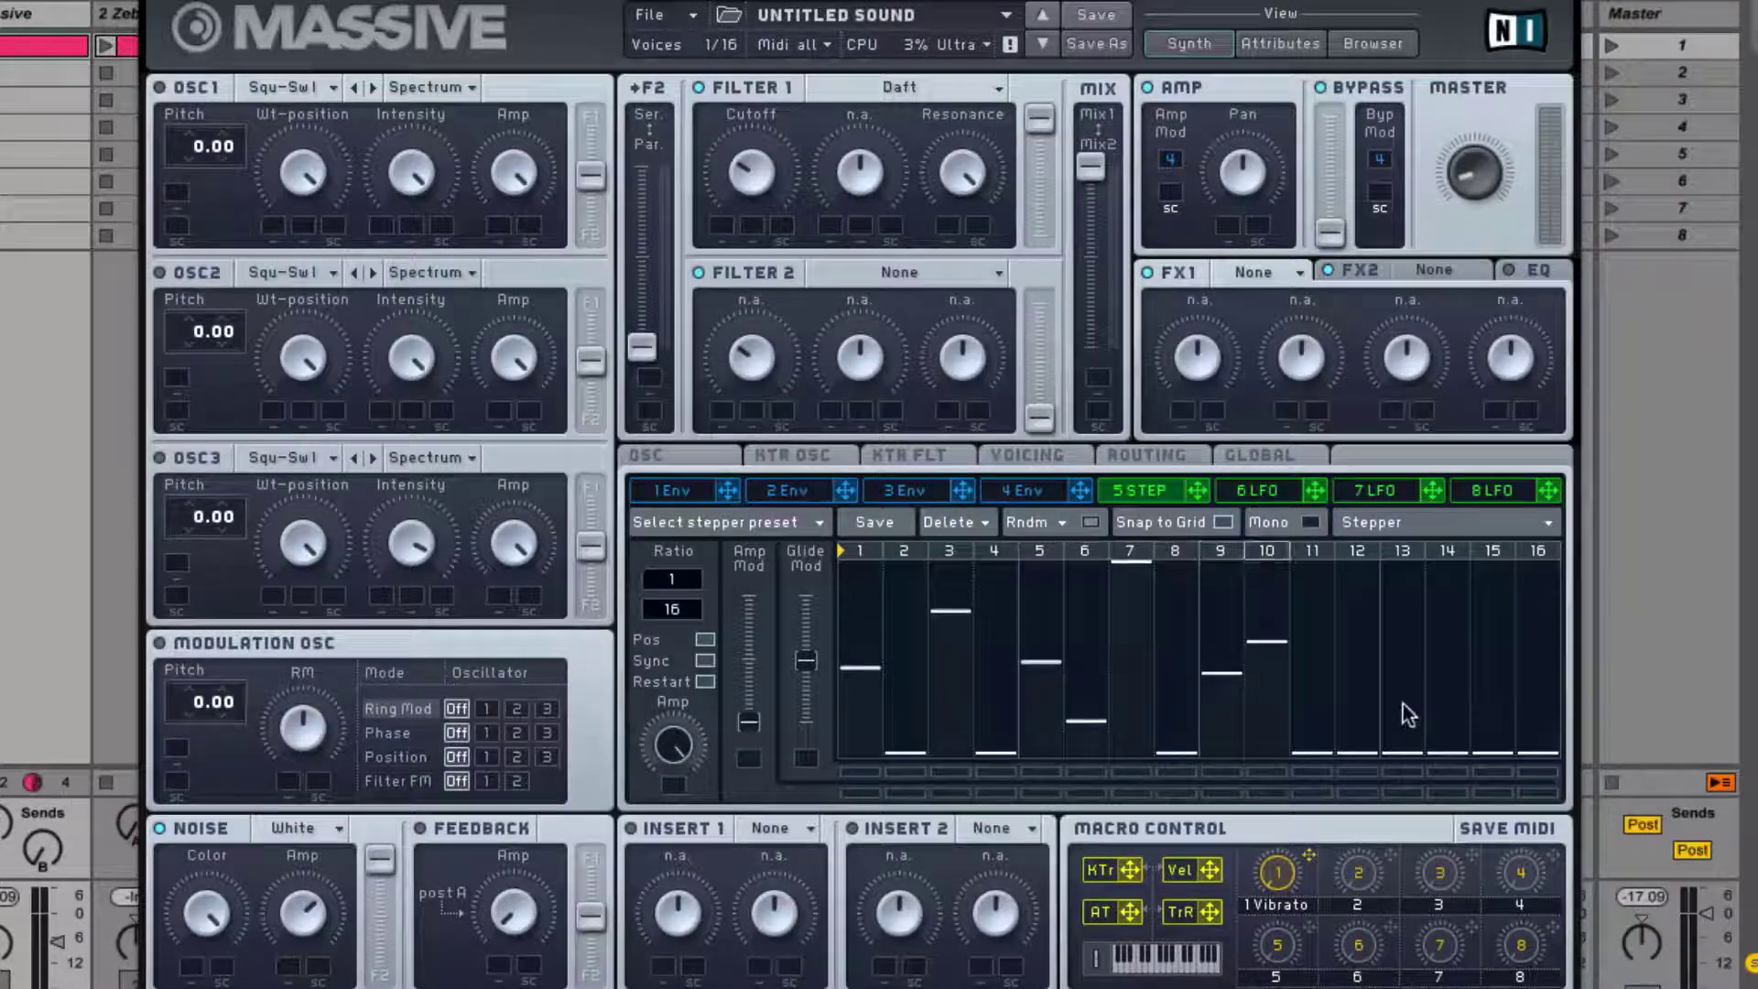
{"action": "left_click", "coordinate": [1401, 642]}
{"action": "left_click", "coordinate": [1492, 656]}
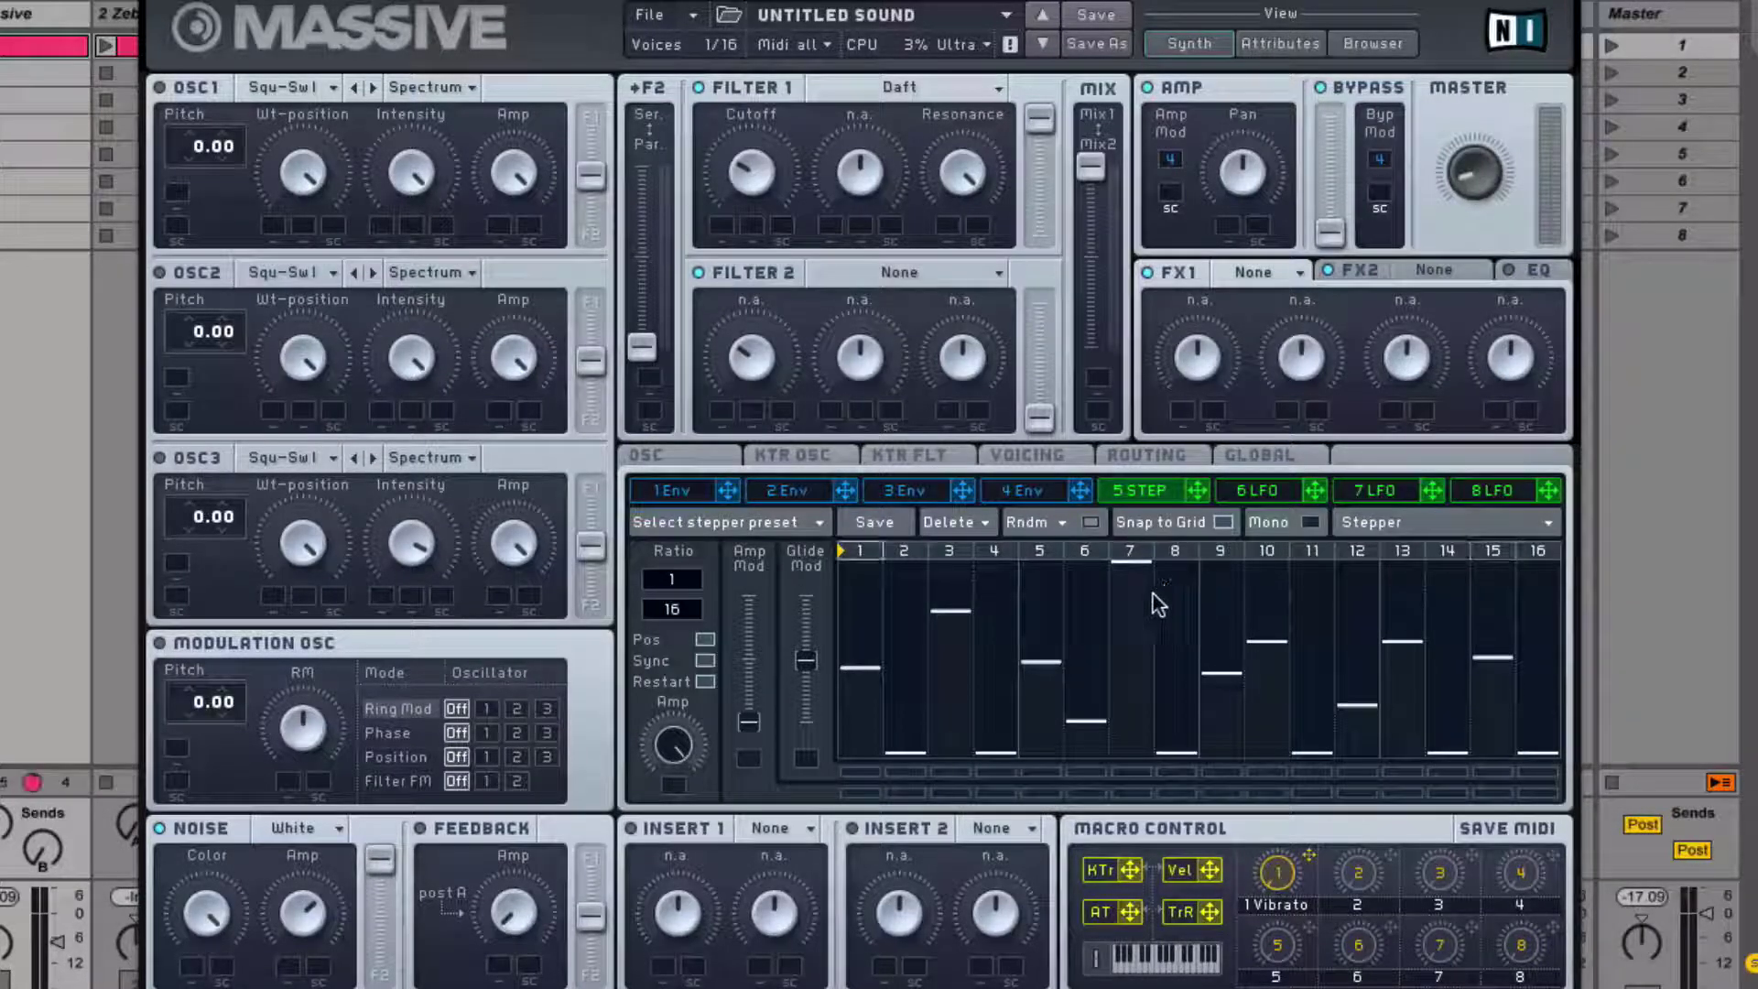
{"action": "left_click", "coordinate": [1131, 641]}
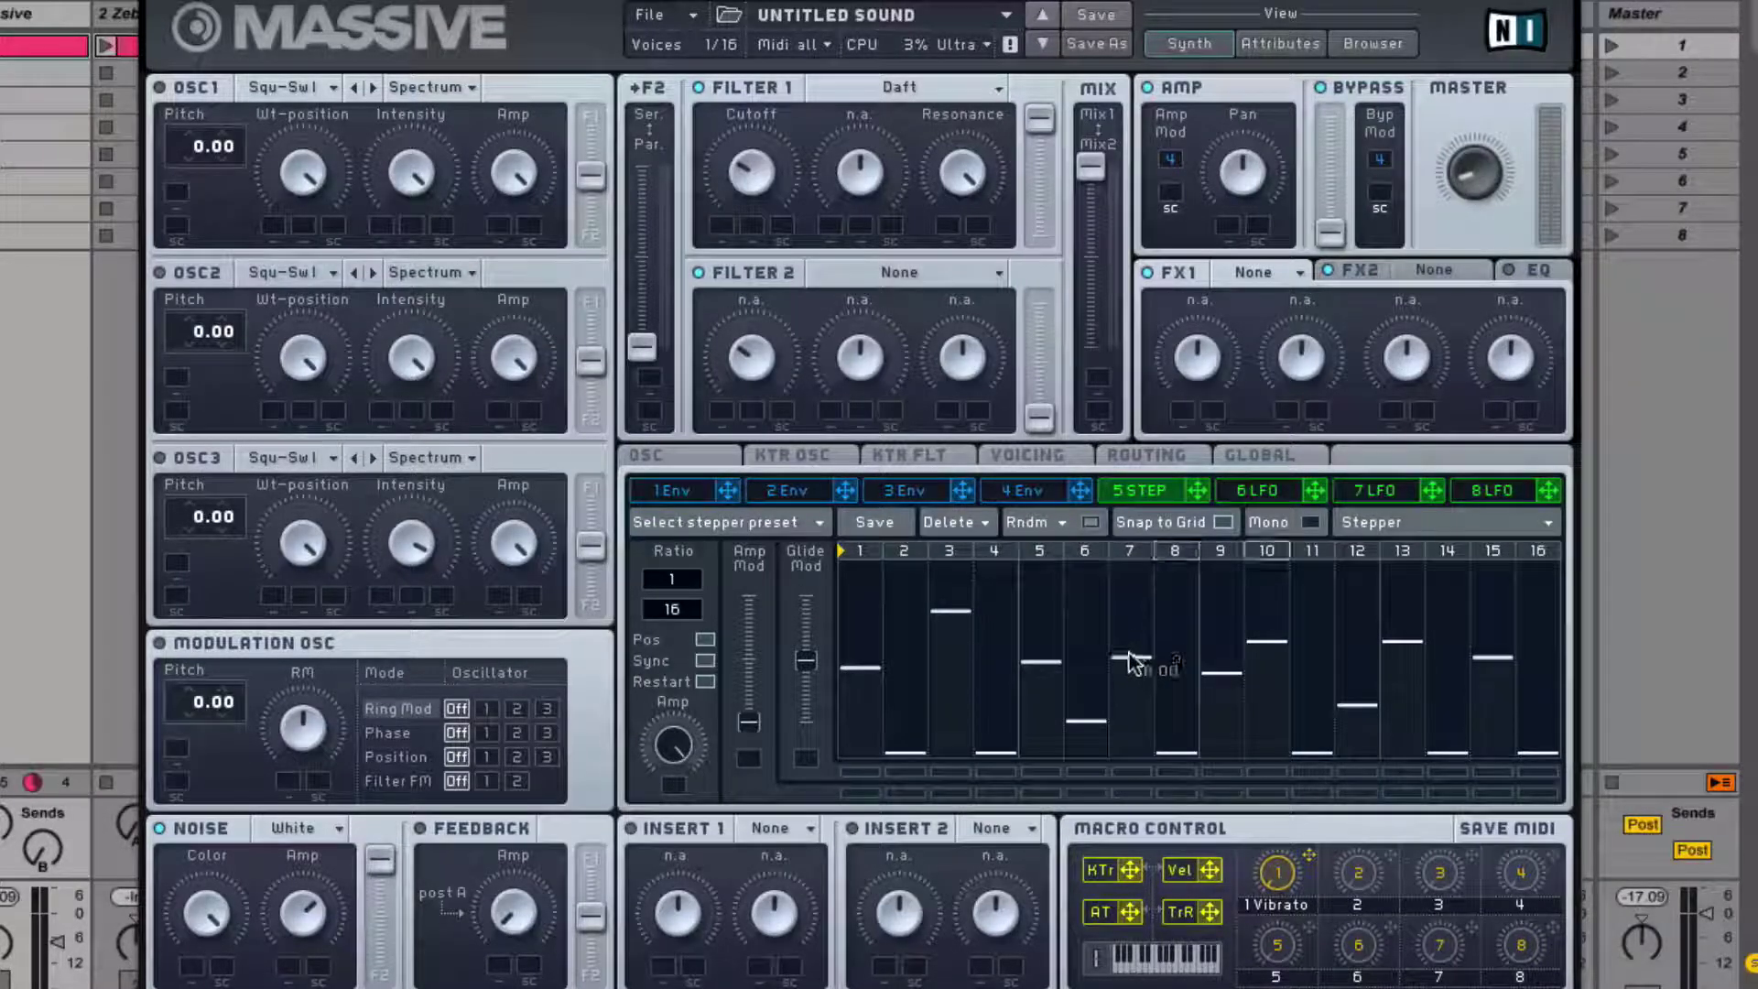
{"action": "left_click", "coordinate": [863, 688]}
{"action": "left_click", "coordinate": [960, 562]}
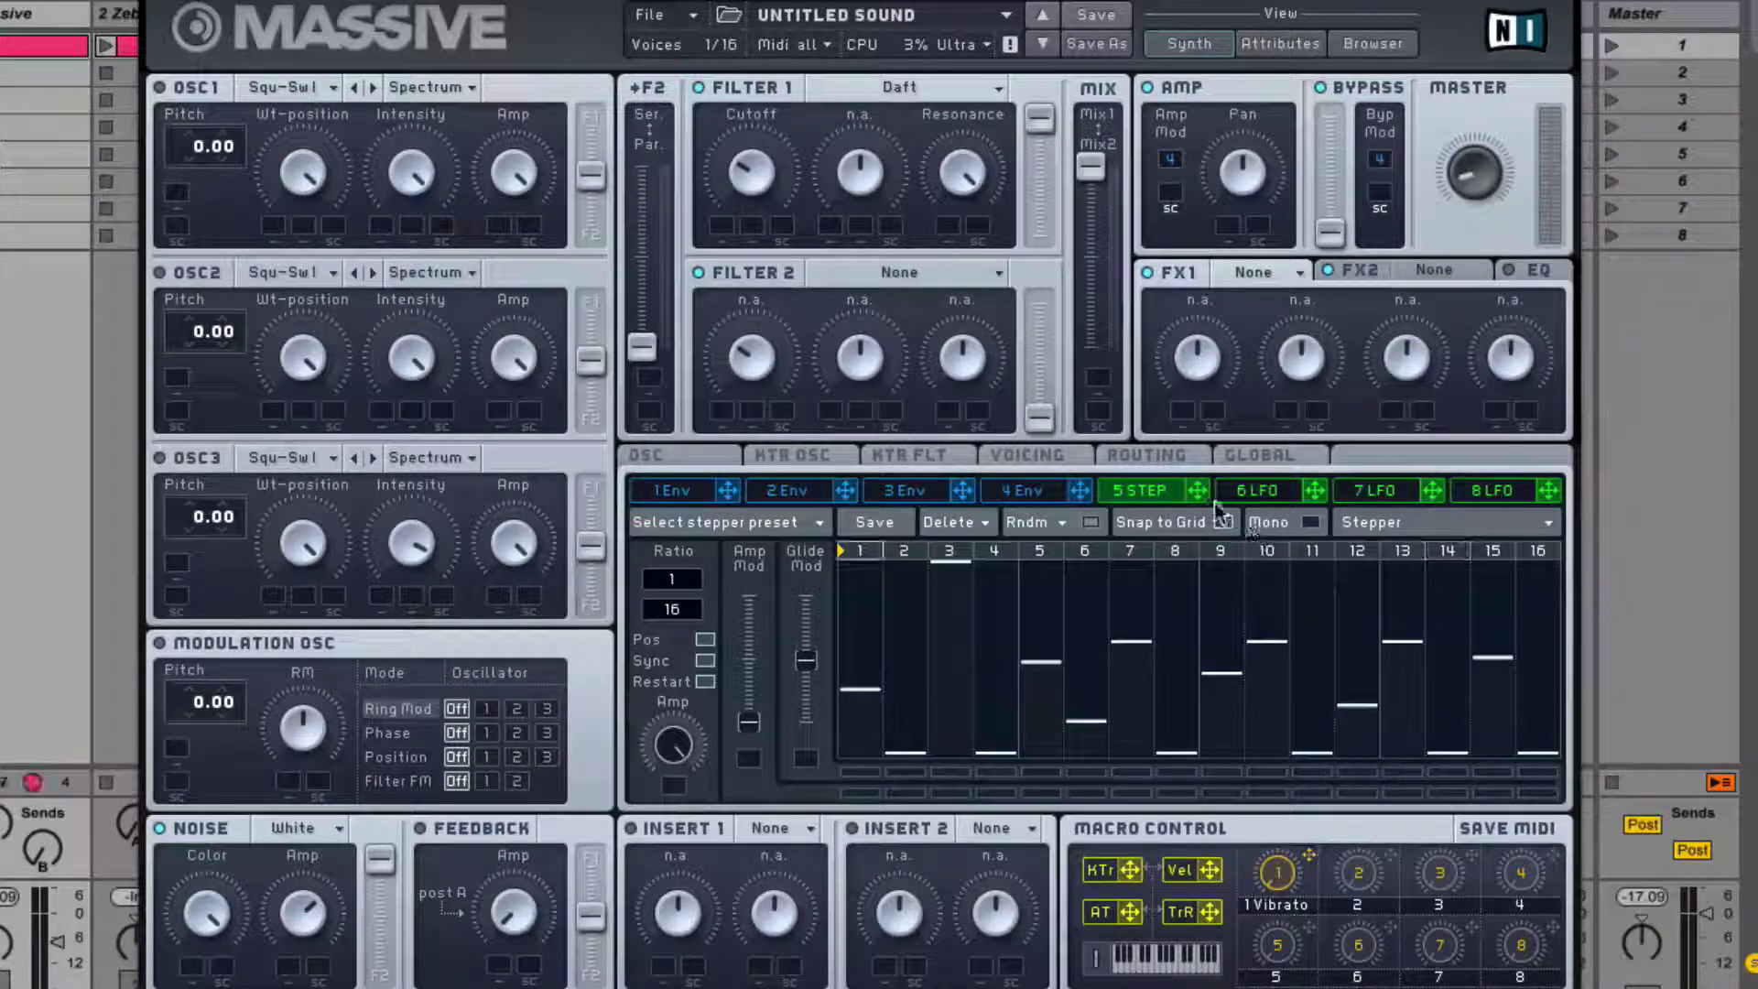
Assign the Stepper to Filter 1 cutoff, raise the master volume, and lower the cutoff
{"action": "left_click_drag", "start_coordinate": [1196, 490], "coordinate": [791, 163]}
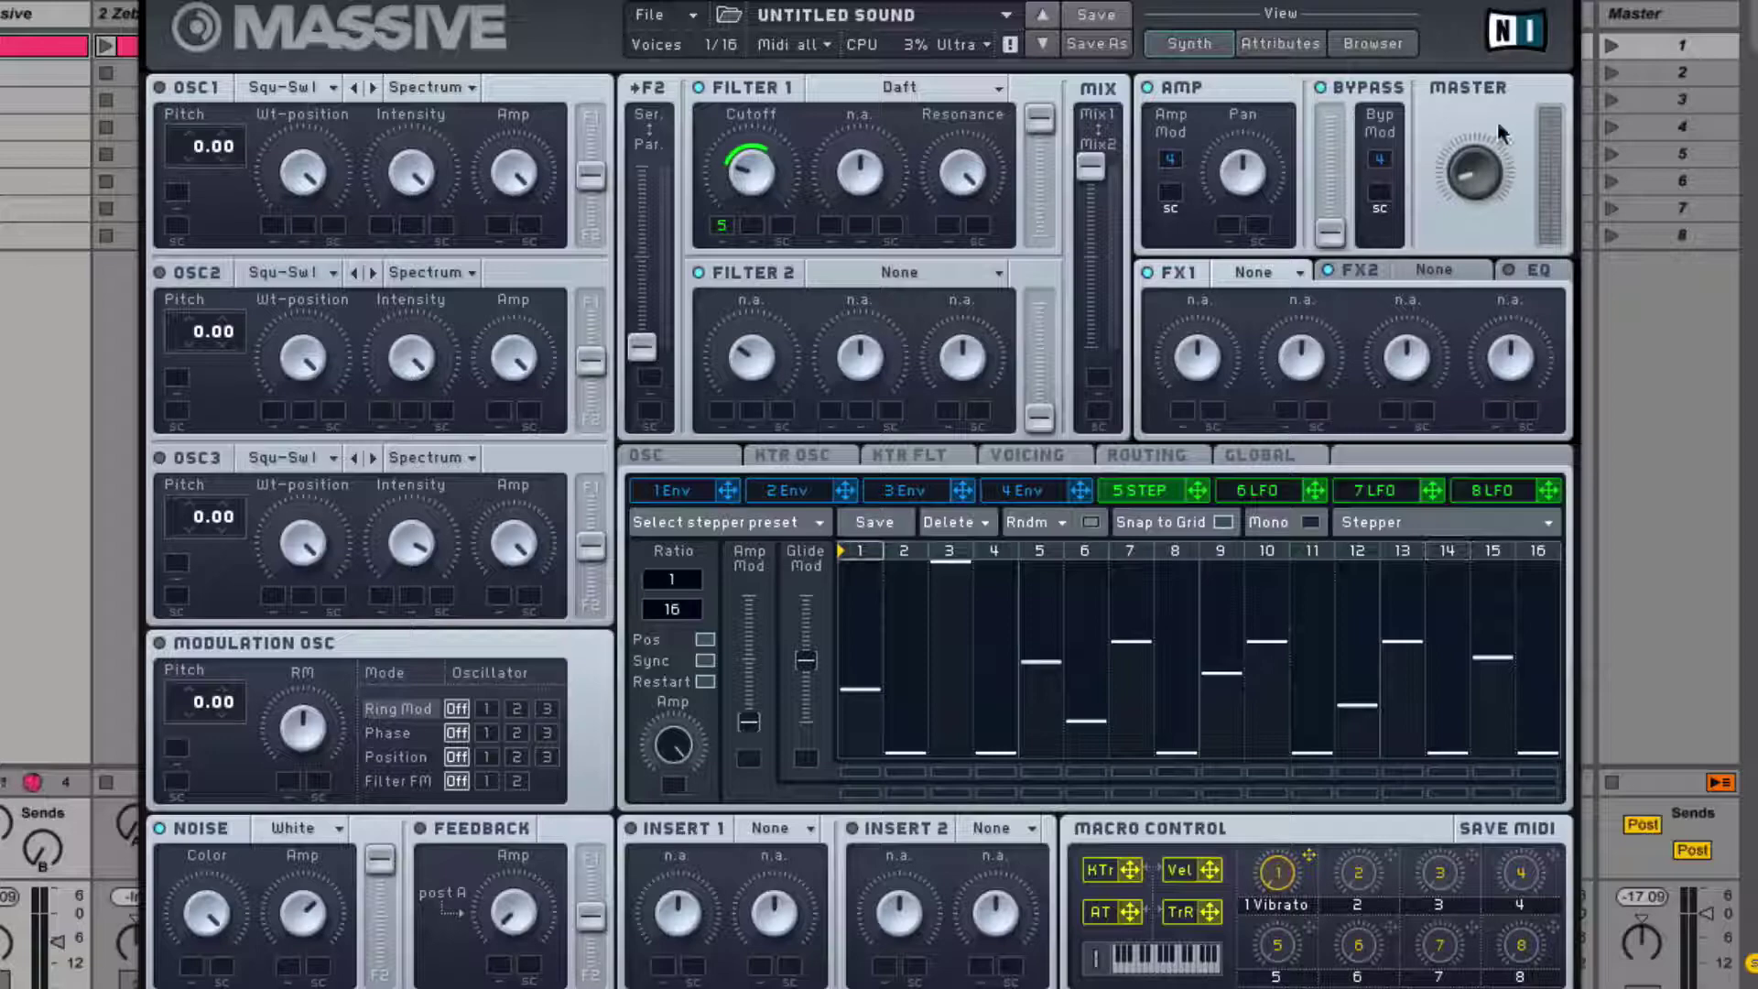
{"action": "left_click_drag", "start_coordinate": [1476, 163], "coordinate": [1481, 92]}
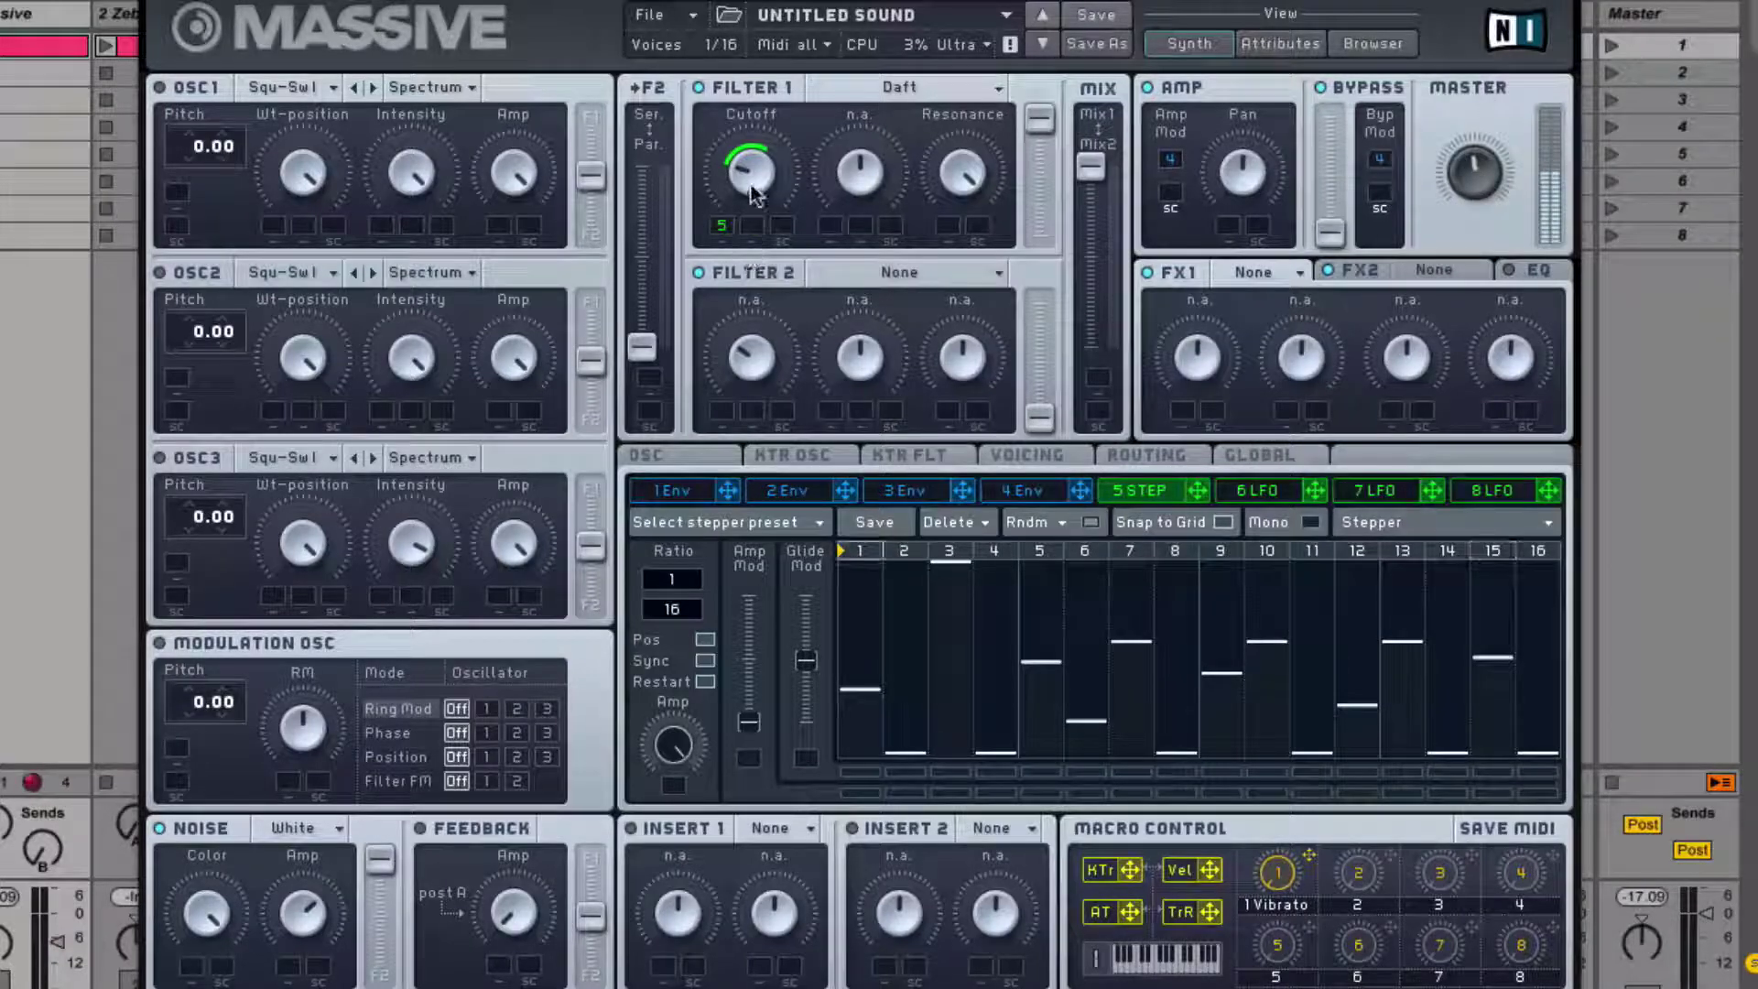
{"action": "left_click_drag", "start_coordinate": [751, 181], "coordinate": [780, 145]}
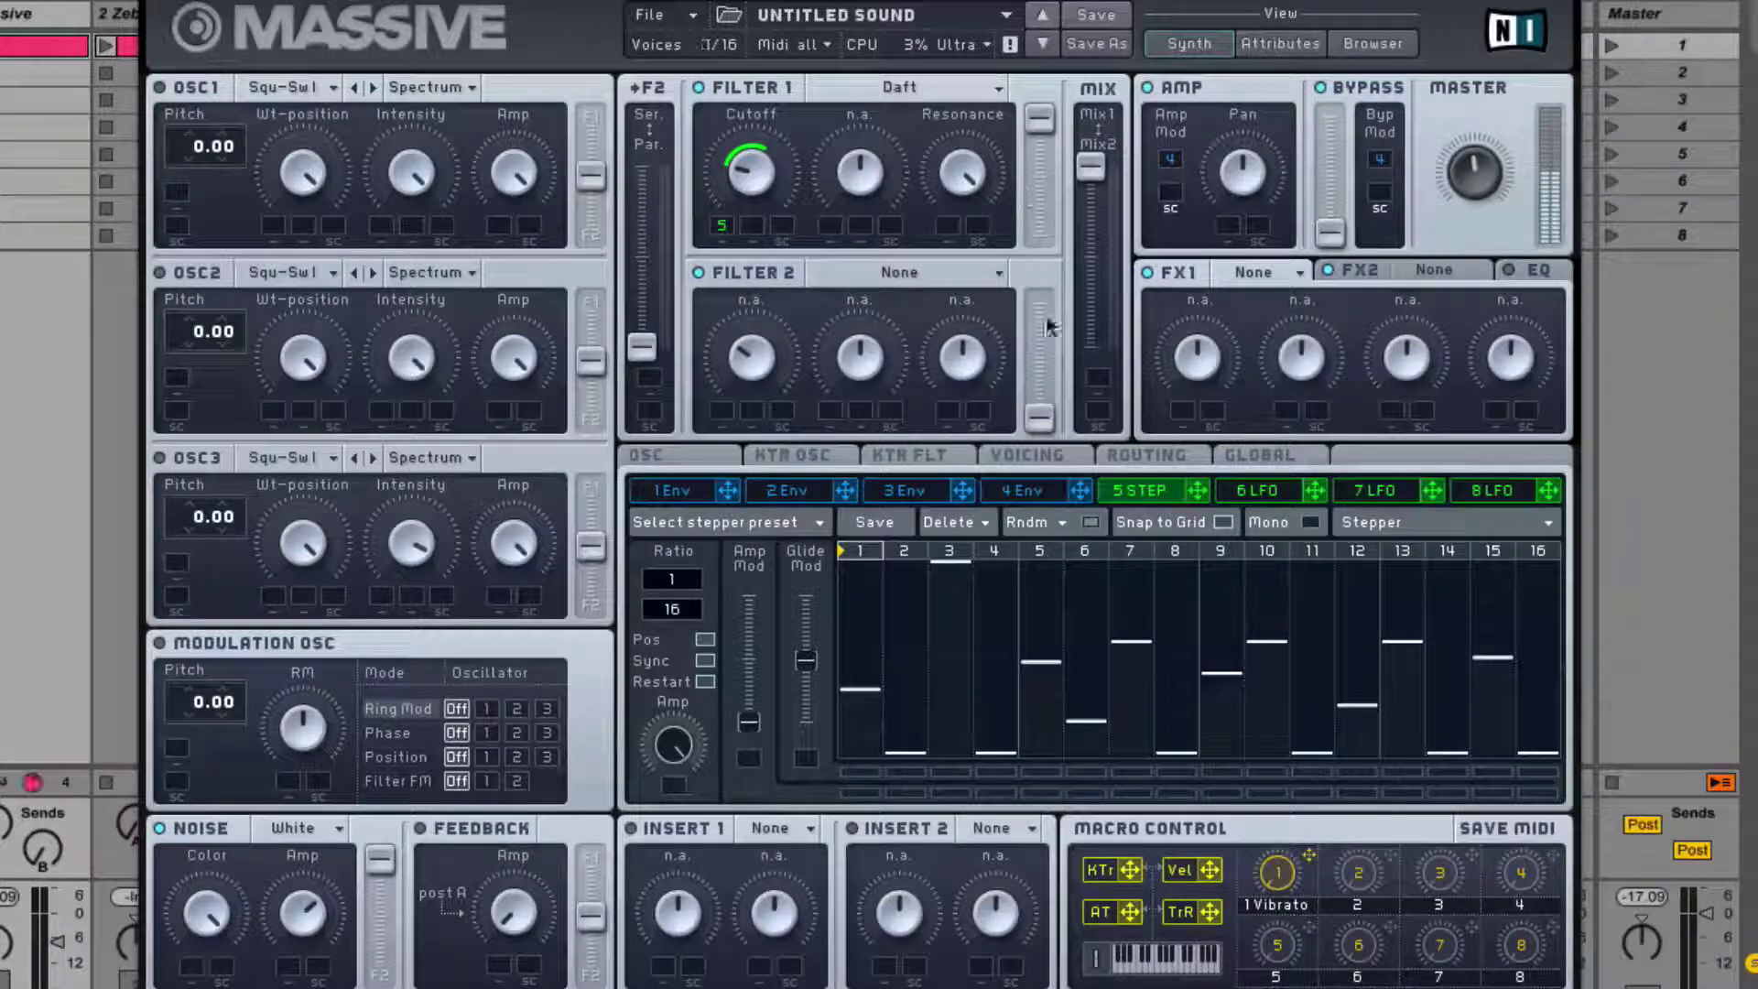
Redraw the step pattern, with steps 8 and 14 at the top and step 16 partway
{"action": "mouse_move", "coordinate": [851, 668]}
{"action": "left_mouse_down"}
{"action": "mouse_move", "coordinate": [861, 625]}
{"action": "mouse_move", "coordinate": [1001, 726]}
{"action": "mouse_move", "coordinate": [989, 738]}
{"action": "left_mouse_up"}
{"action": "mouse_move", "coordinate": [1069, 648]}
{"action": "left_mouse_down"}
{"action": "mouse_move", "coordinate": [1043, 582]}
{"action": "mouse_move", "coordinate": [1075, 614]}
{"action": "mouse_move", "coordinate": [1087, 737]}
{"action": "left_mouse_up"}
{"action": "mouse_move", "coordinate": [1132, 628]}
{"action": "left_mouse_down"}
{"action": "mouse_move", "coordinate": [1090, 608]}
{"action": "mouse_move", "coordinate": [1131, 614]}
{"action": "mouse_move", "coordinate": [1138, 687]}
{"action": "left_mouse_up"}
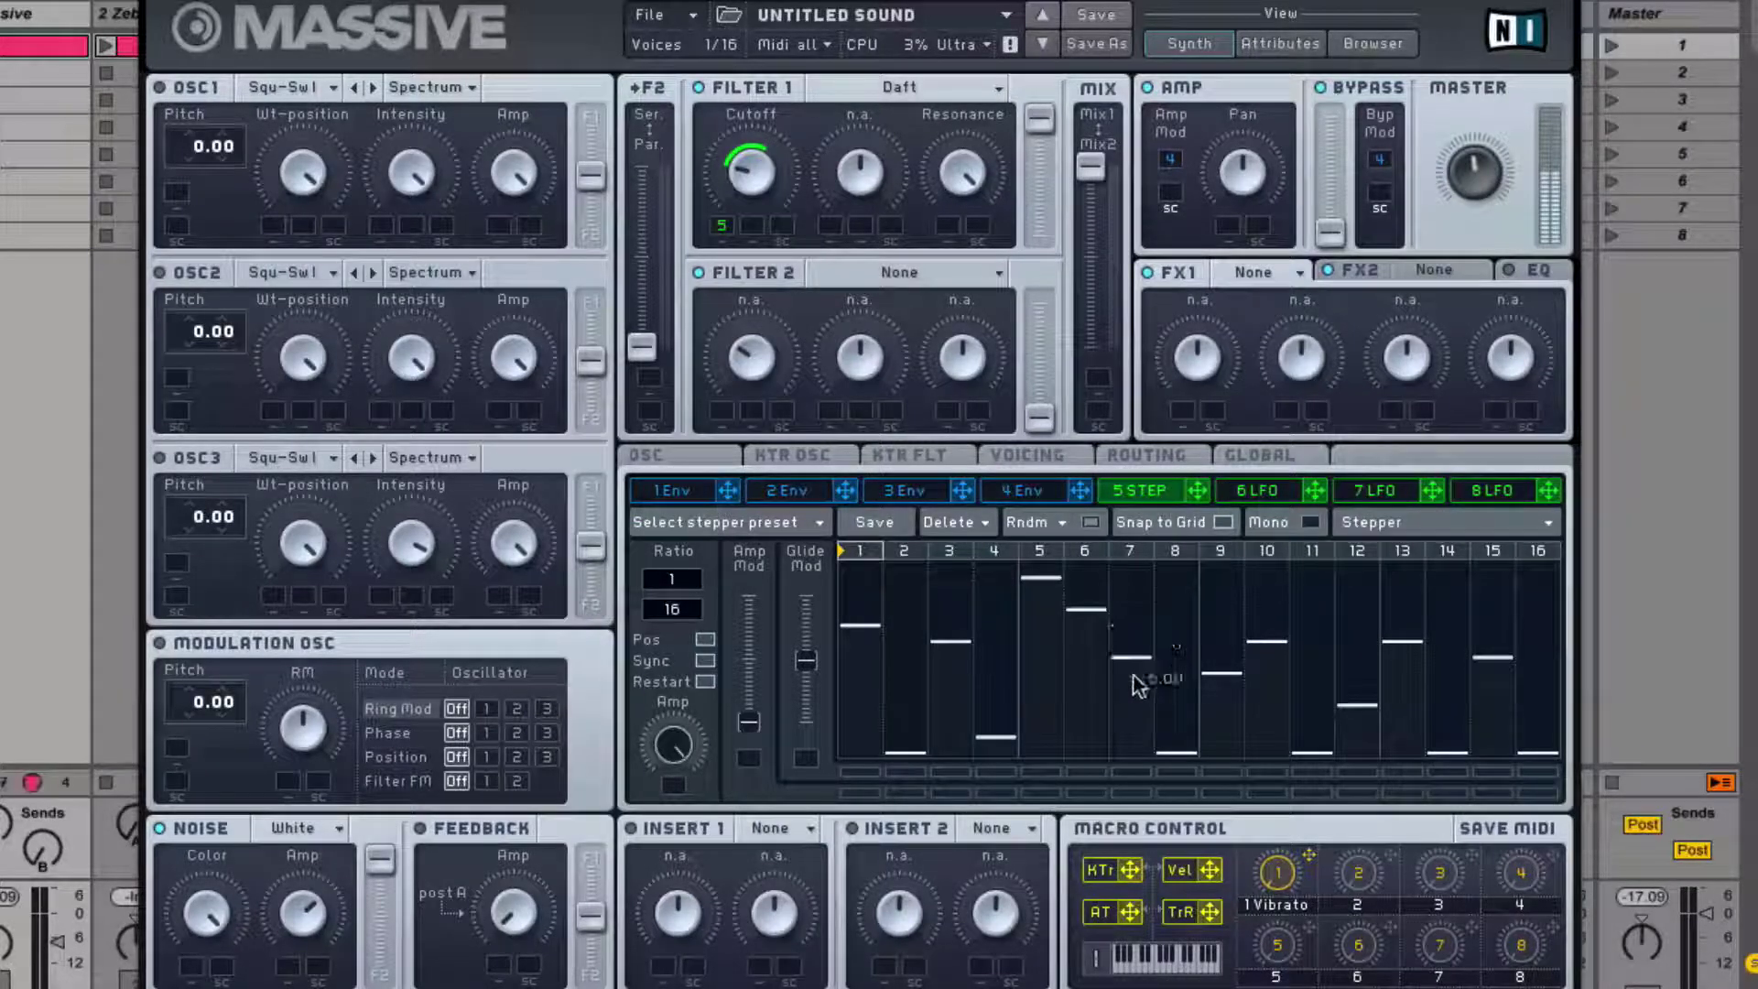
{"action": "left_click", "coordinate": [1179, 578]}
{"action": "left_click", "coordinate": [1430, 576]}
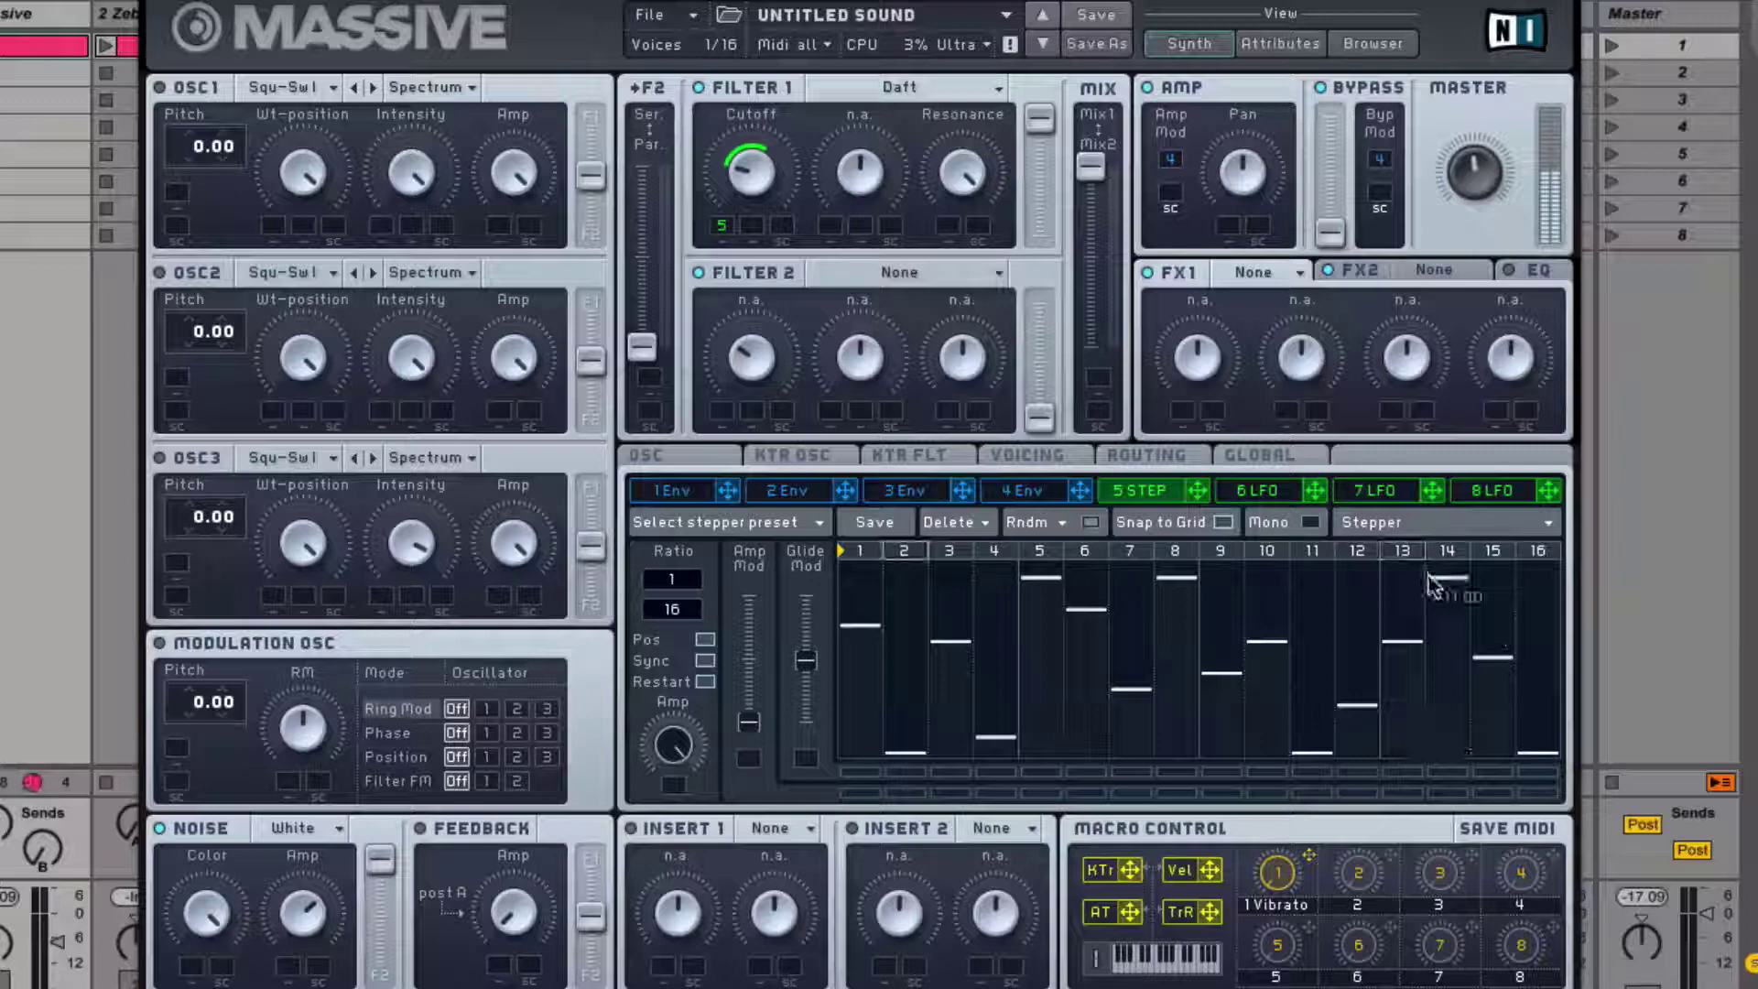
{"action": "left_click", "coordinate": [1535, 625]}
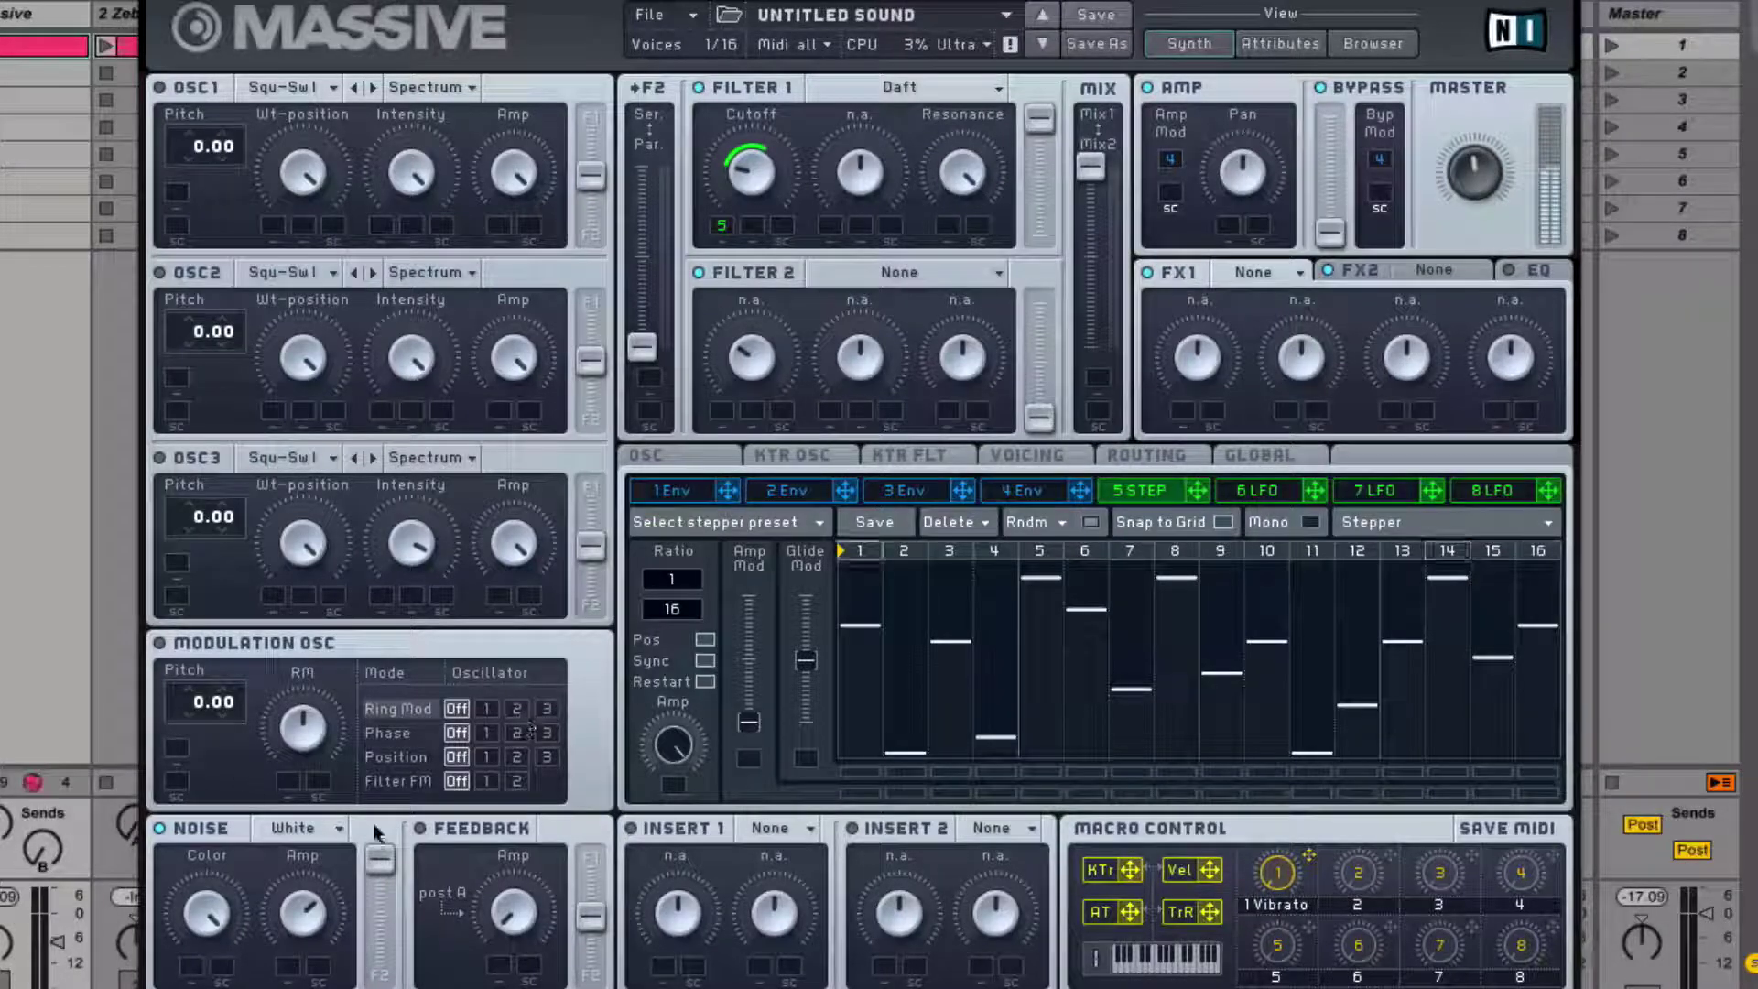
Darken the noise Color knob and turn the noise Amp level down
{"action": "left_click_drag", "start_coordinate": [321, 883], "coordinate": [323, 859]}
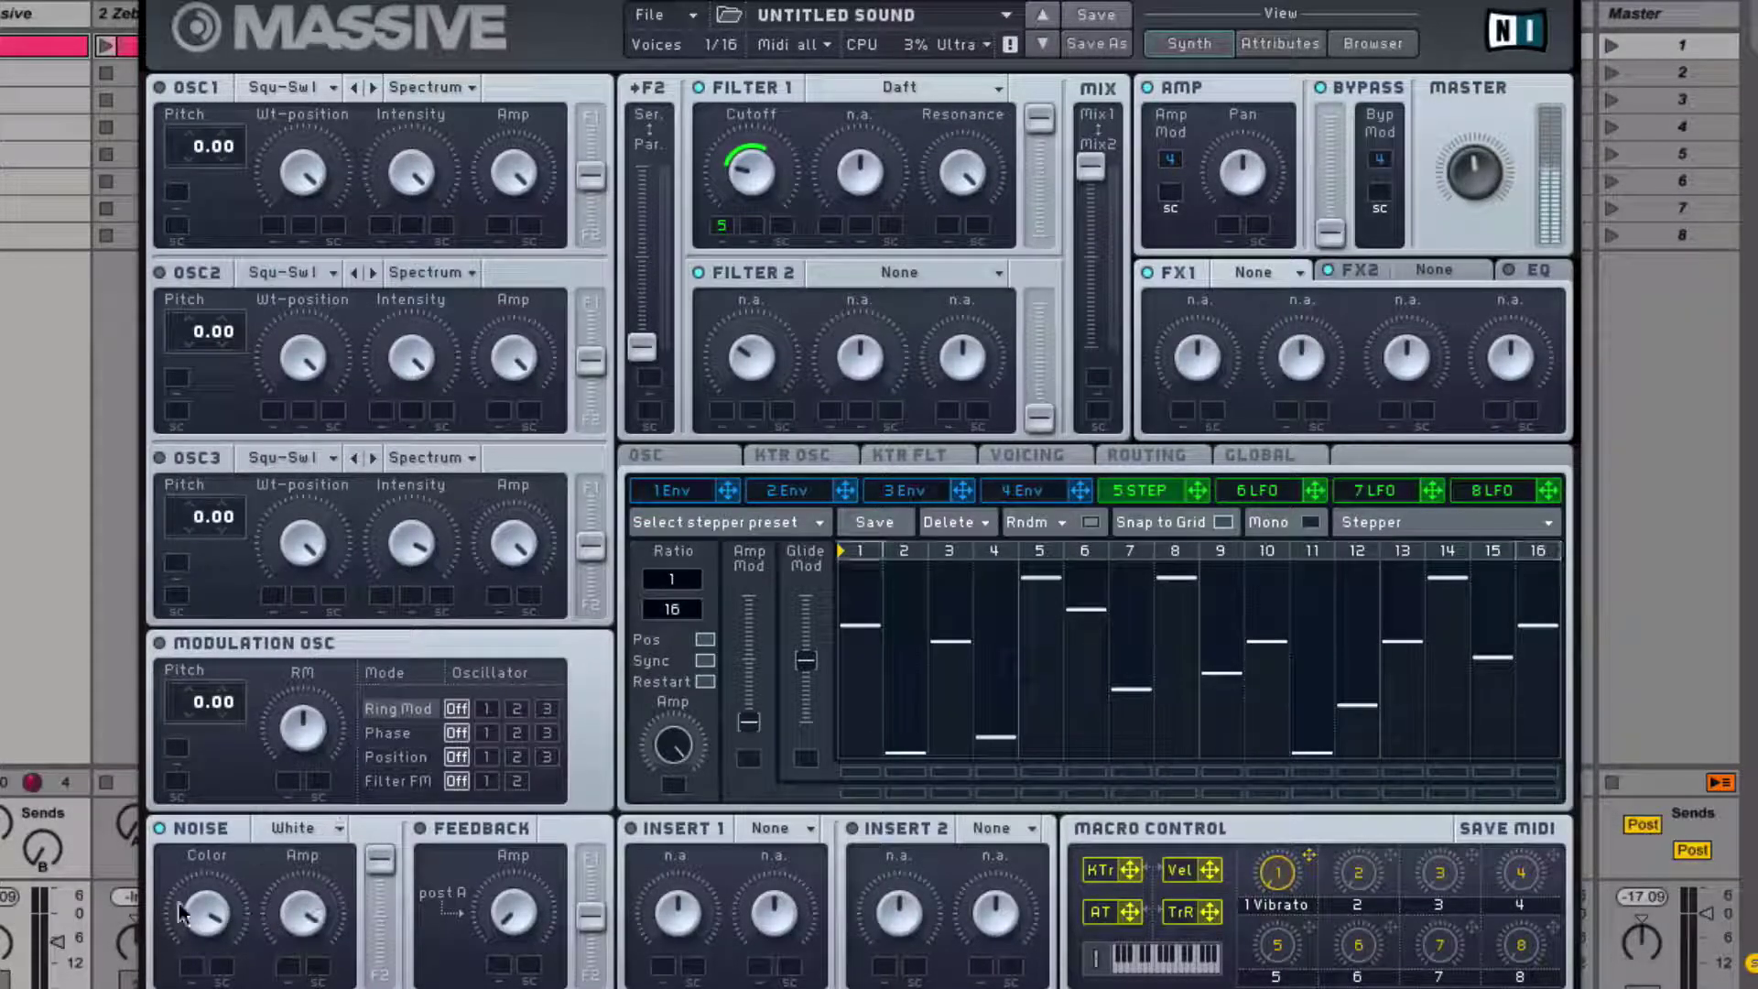
{"action": "left_click_drag", "start_coordinate": [211, 920], "coordinate": [216, 987]}
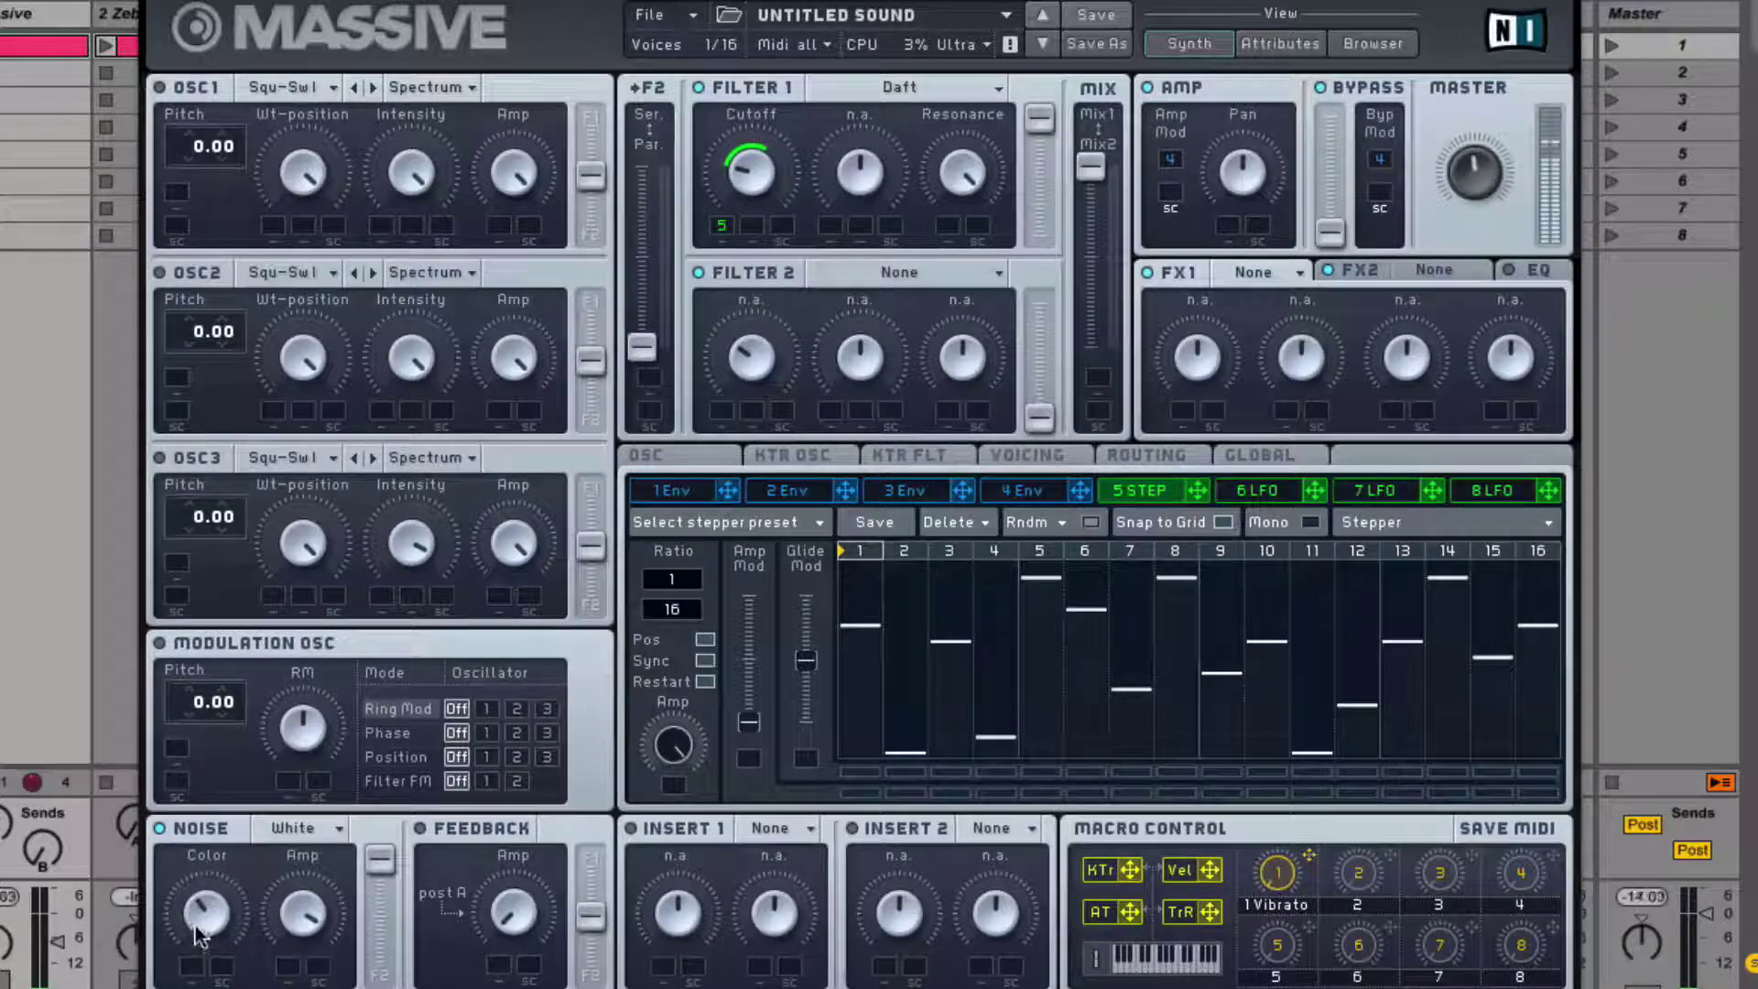
{"action": "left_click_drag", "start_coordinate": [316, 918], "coordinate": [324, 980]}
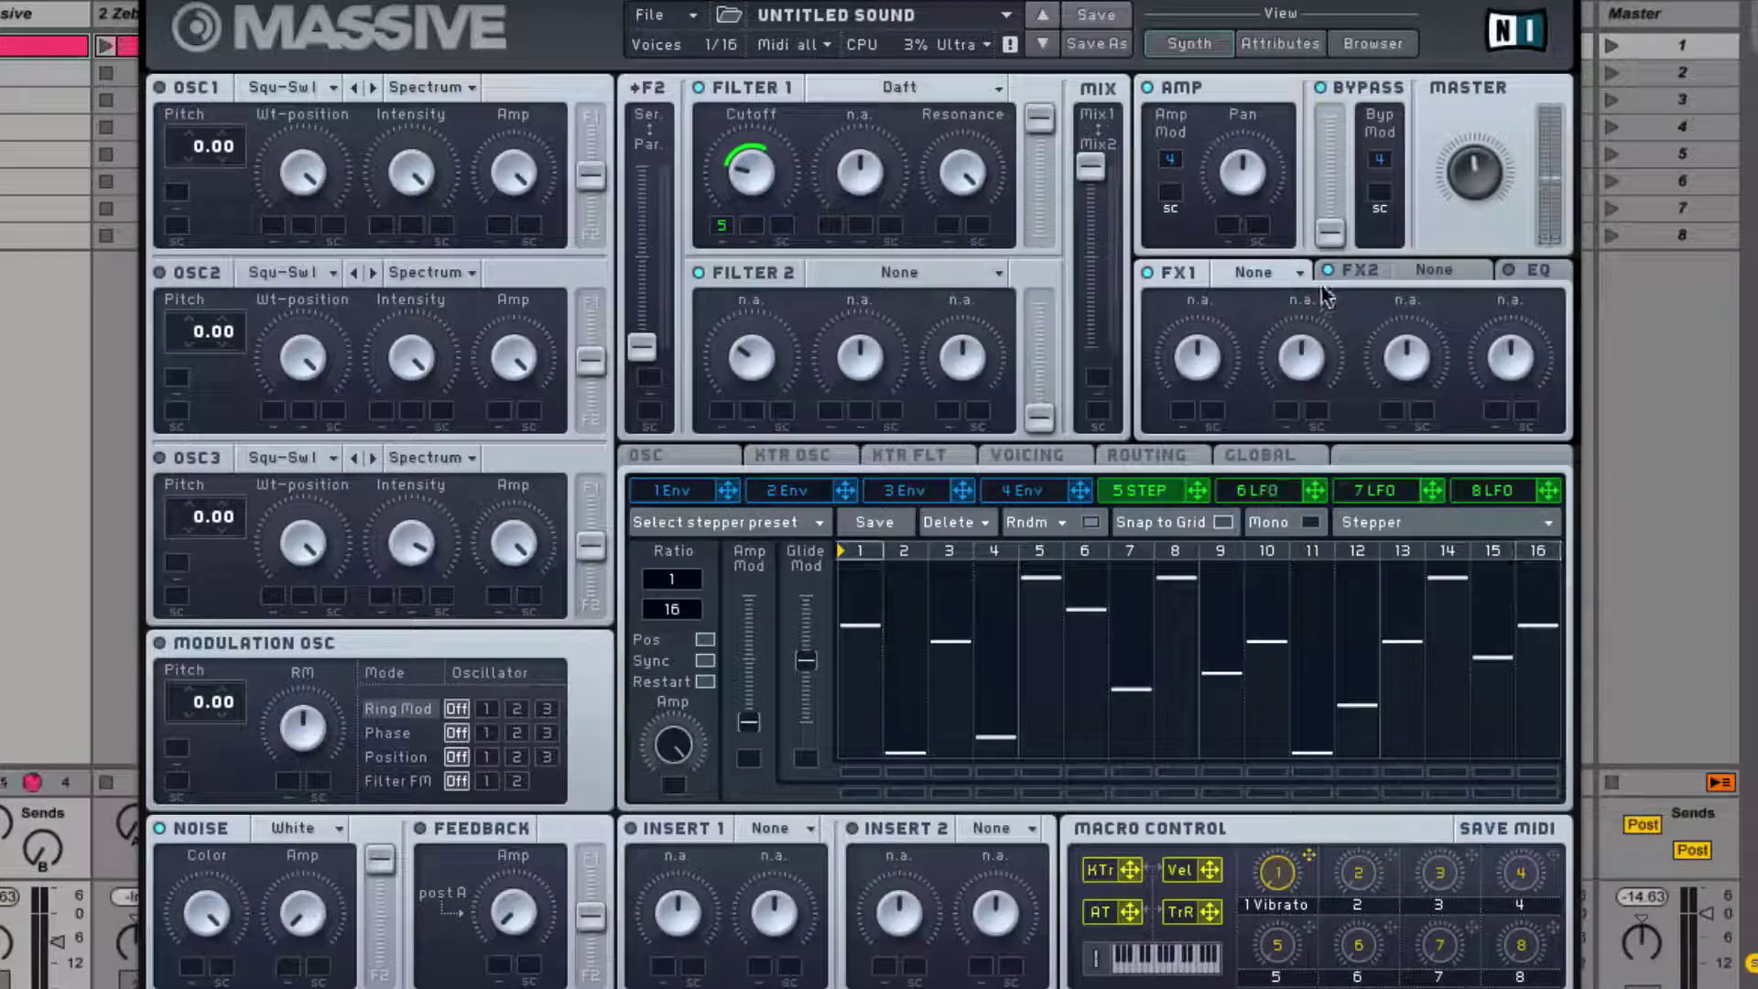
Put a Reverb in FX1 with low dry/wet, noise Amp near half, and rebalance master
{"action": "left_click", "coordinate": [1293, 273]}
{"action": "left_click", "coordinate": [1296, 293]}
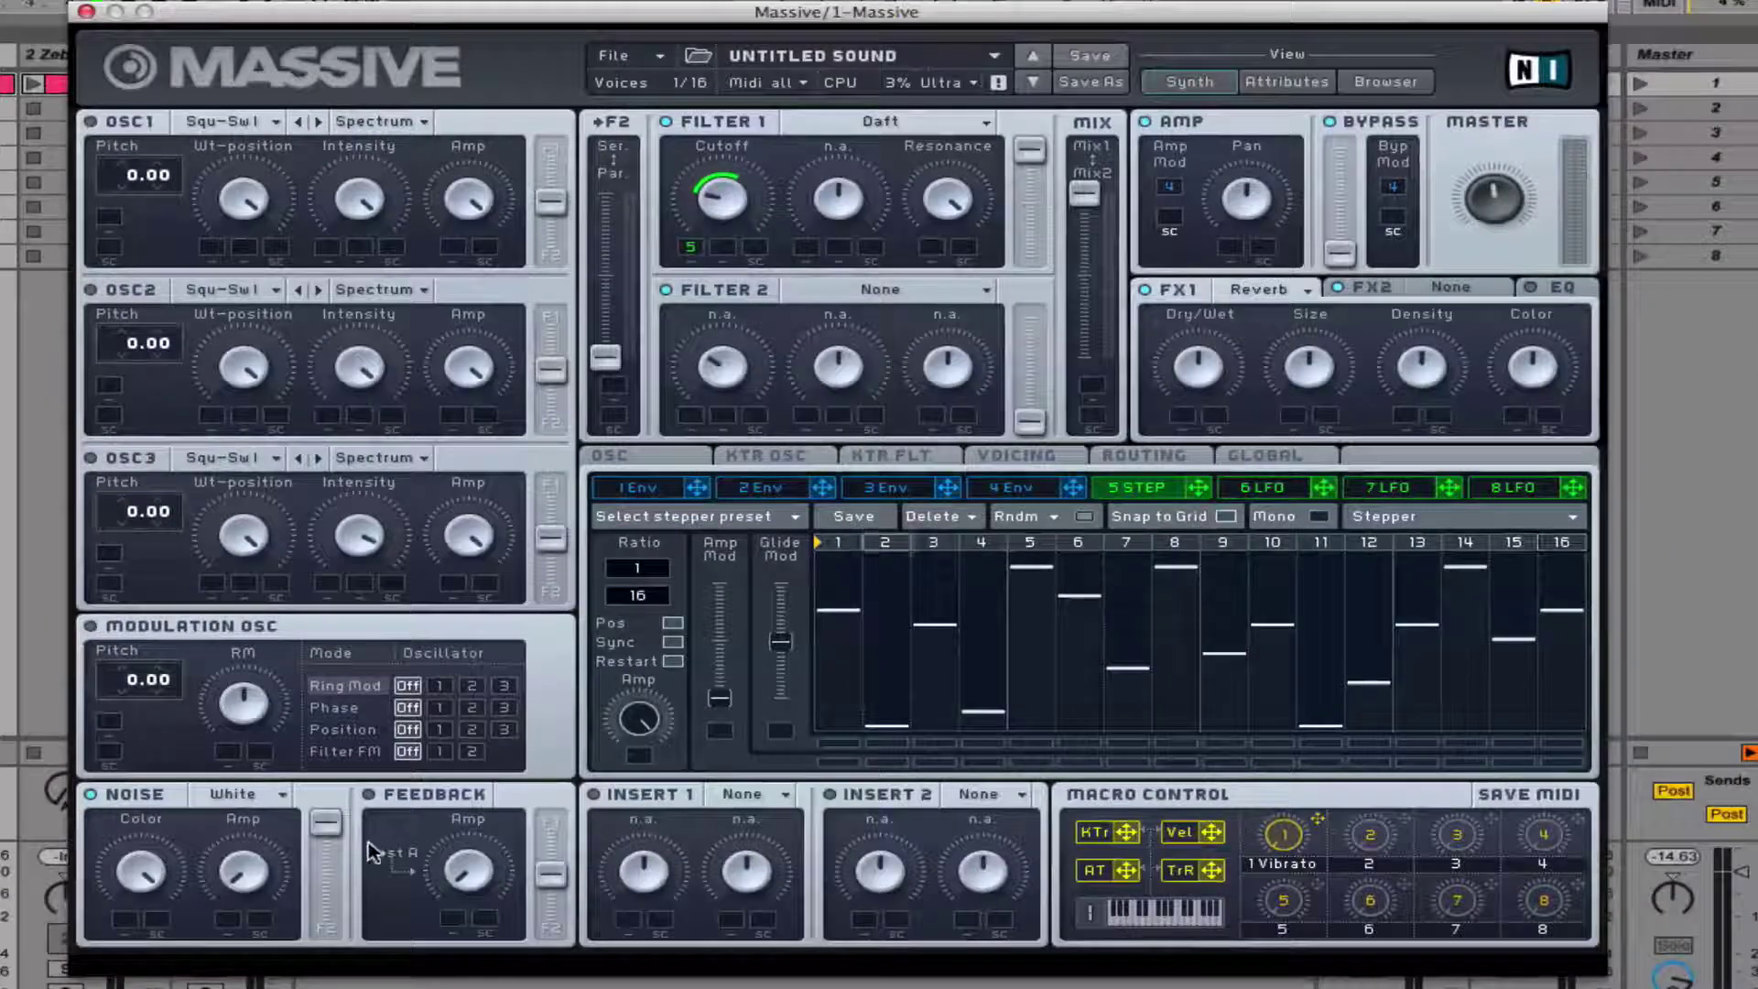
{"action": "left_click_drag", "start_coordinate": [295, 784], "coordinate": [296, 744]}
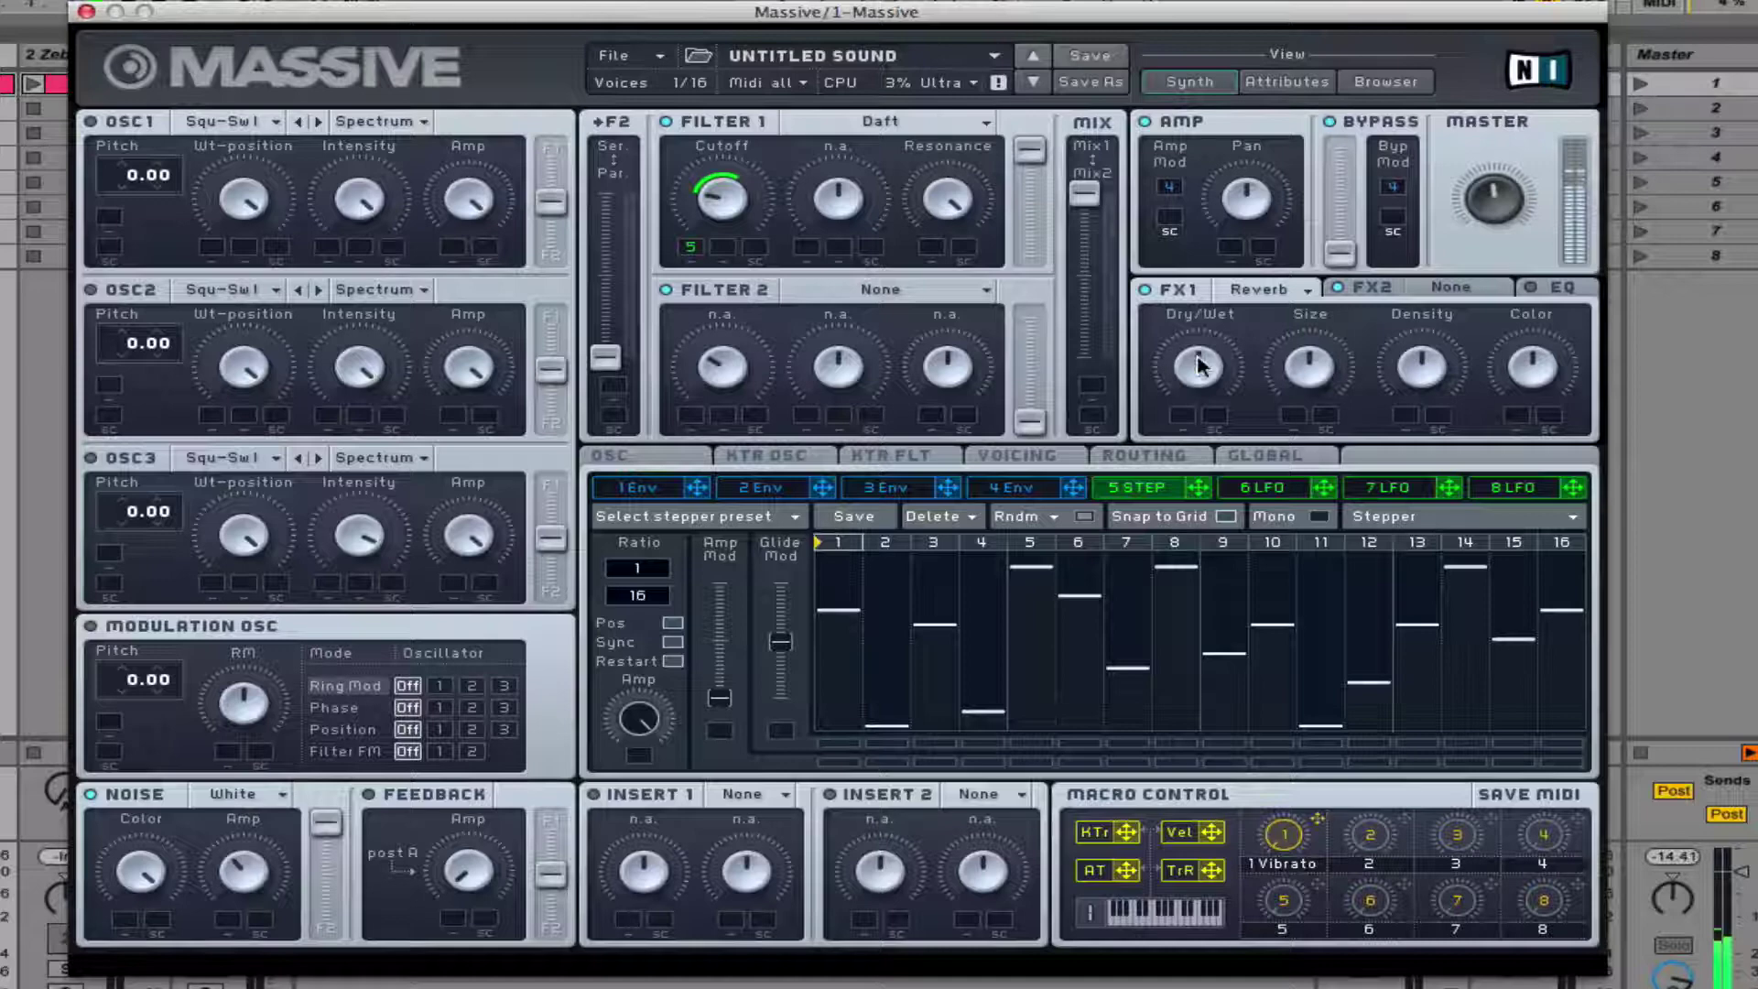
{"action": "left_click_drag", "start_coordinate": [1198, 367], "coordinate": [1201, 462]}
{"action": "left_click_drag", "start_coordinate": [1494, 198], "coordinate": [1479, 329]}
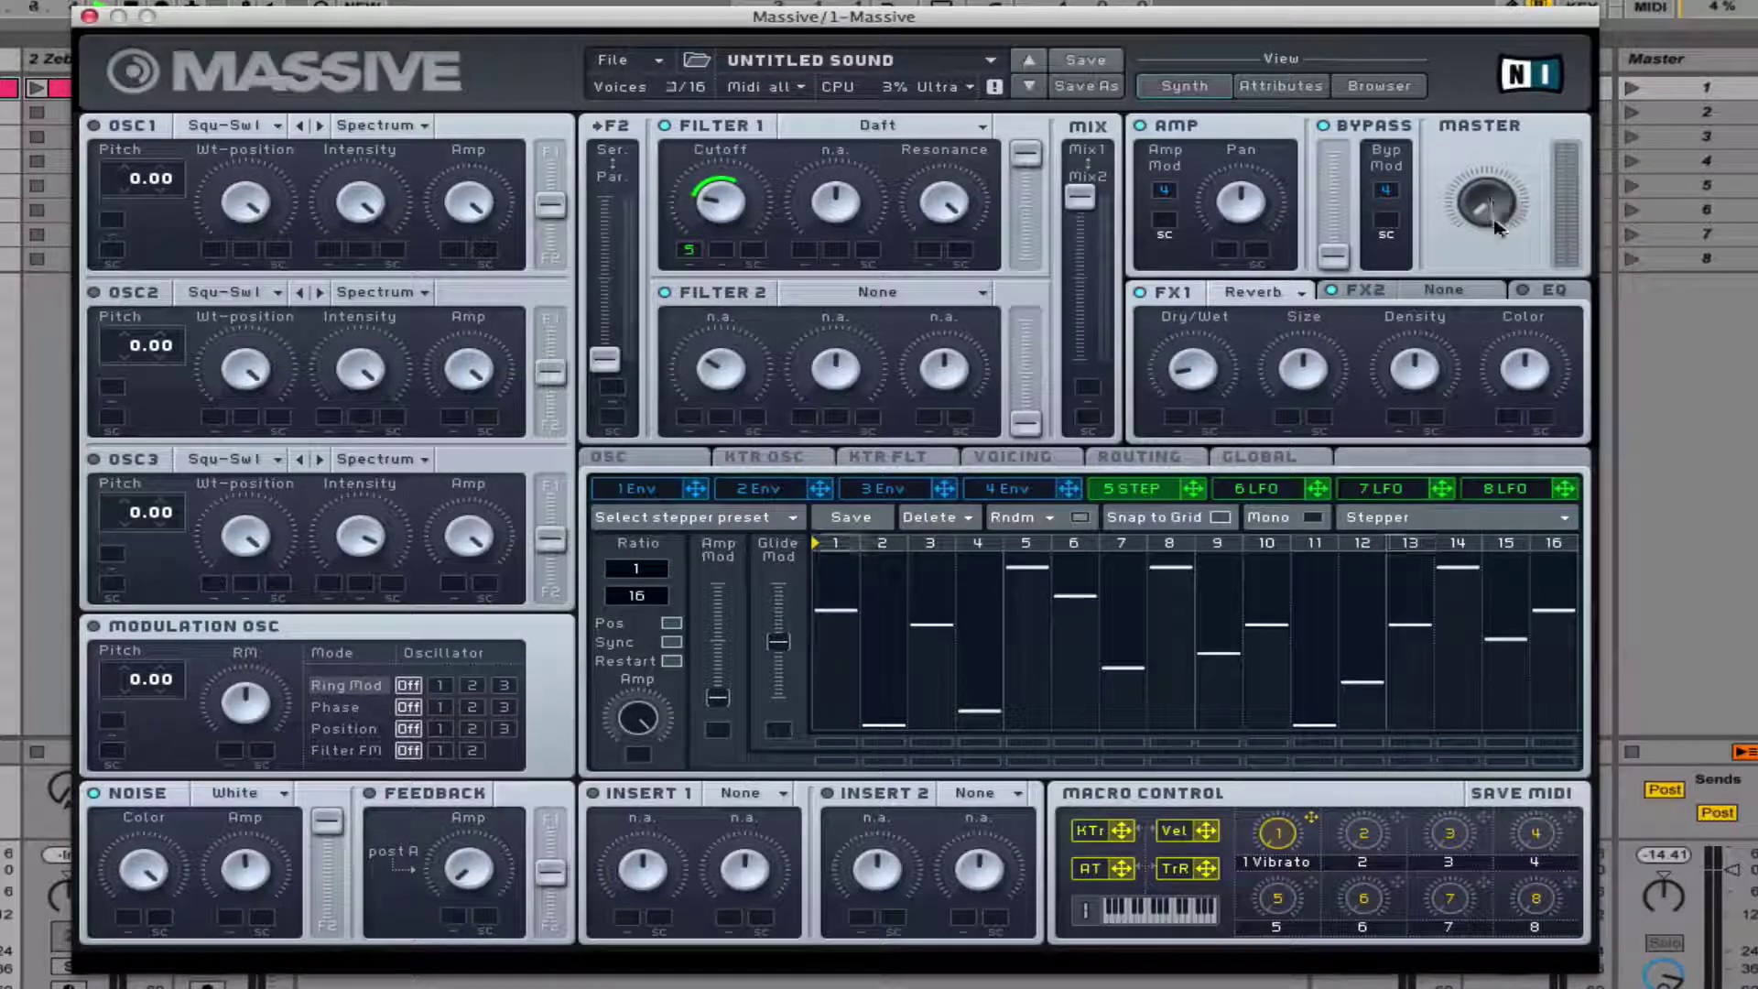
{"action": "left_click_drag", "start_coordinate": [1495, 226], "coordinate": [1511, 158]}
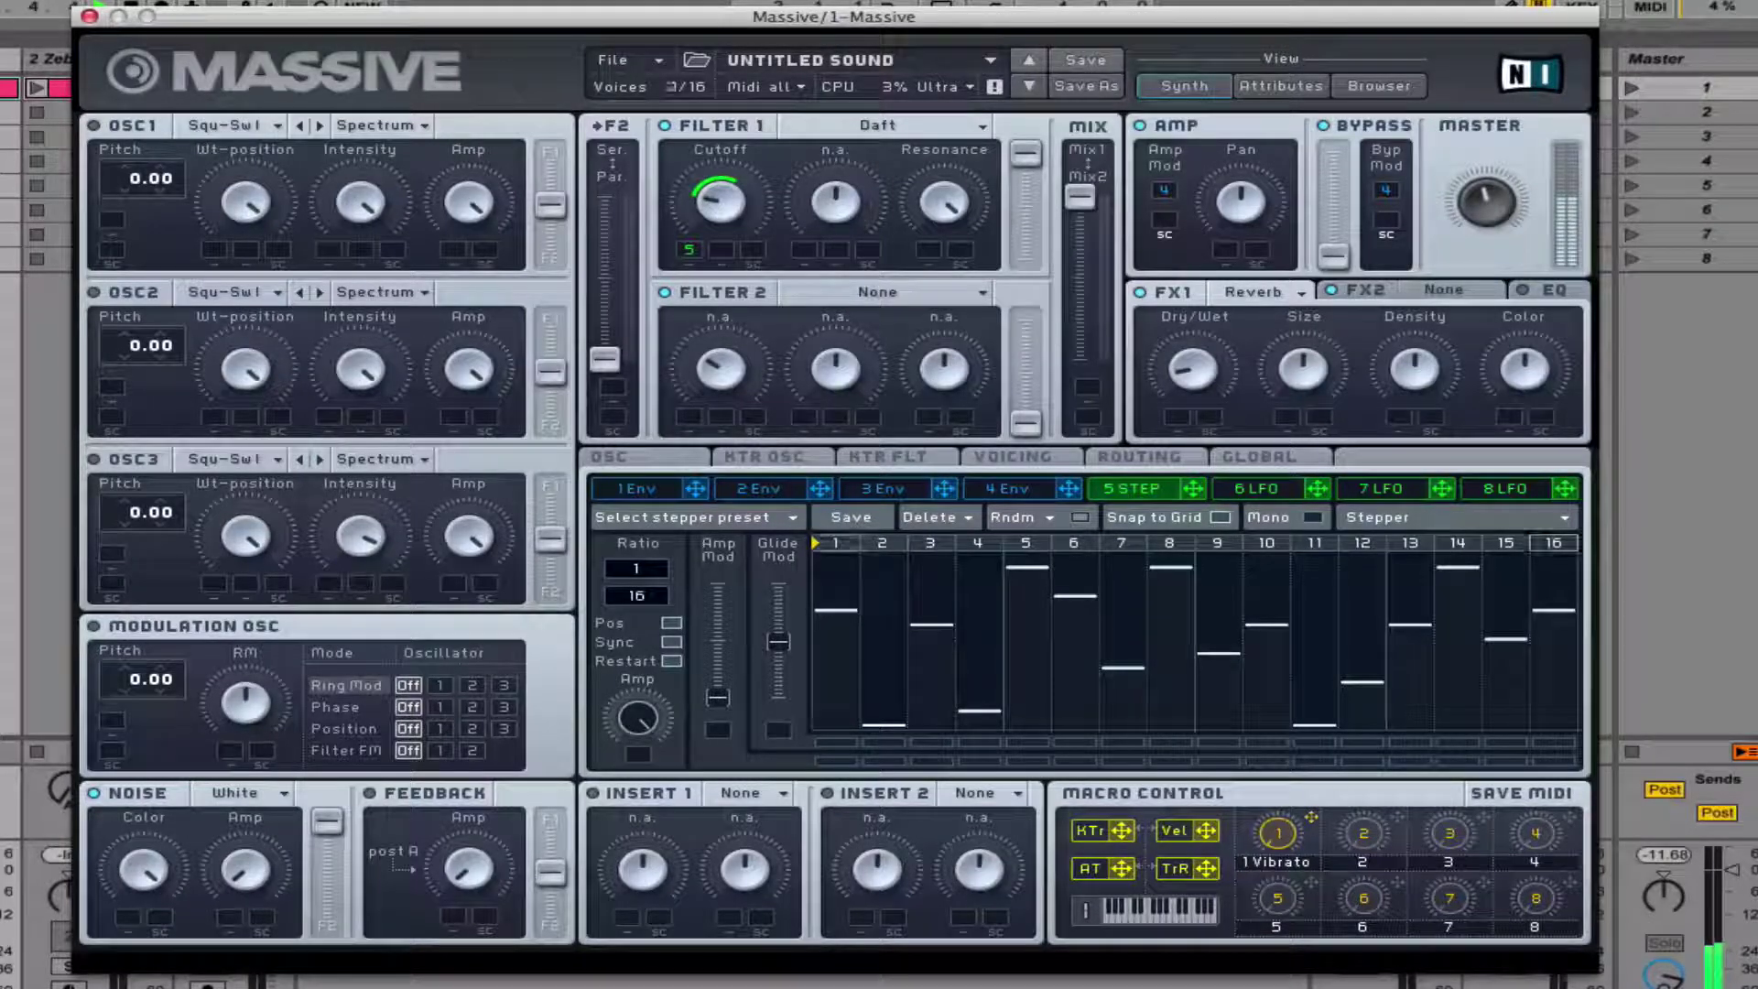
Turn the noise Amp knob from minimum up to about 12 o'clock
{"action": "left_click_drag", "start_coordinate": [238, 867], "coordinate": [252, 985]}
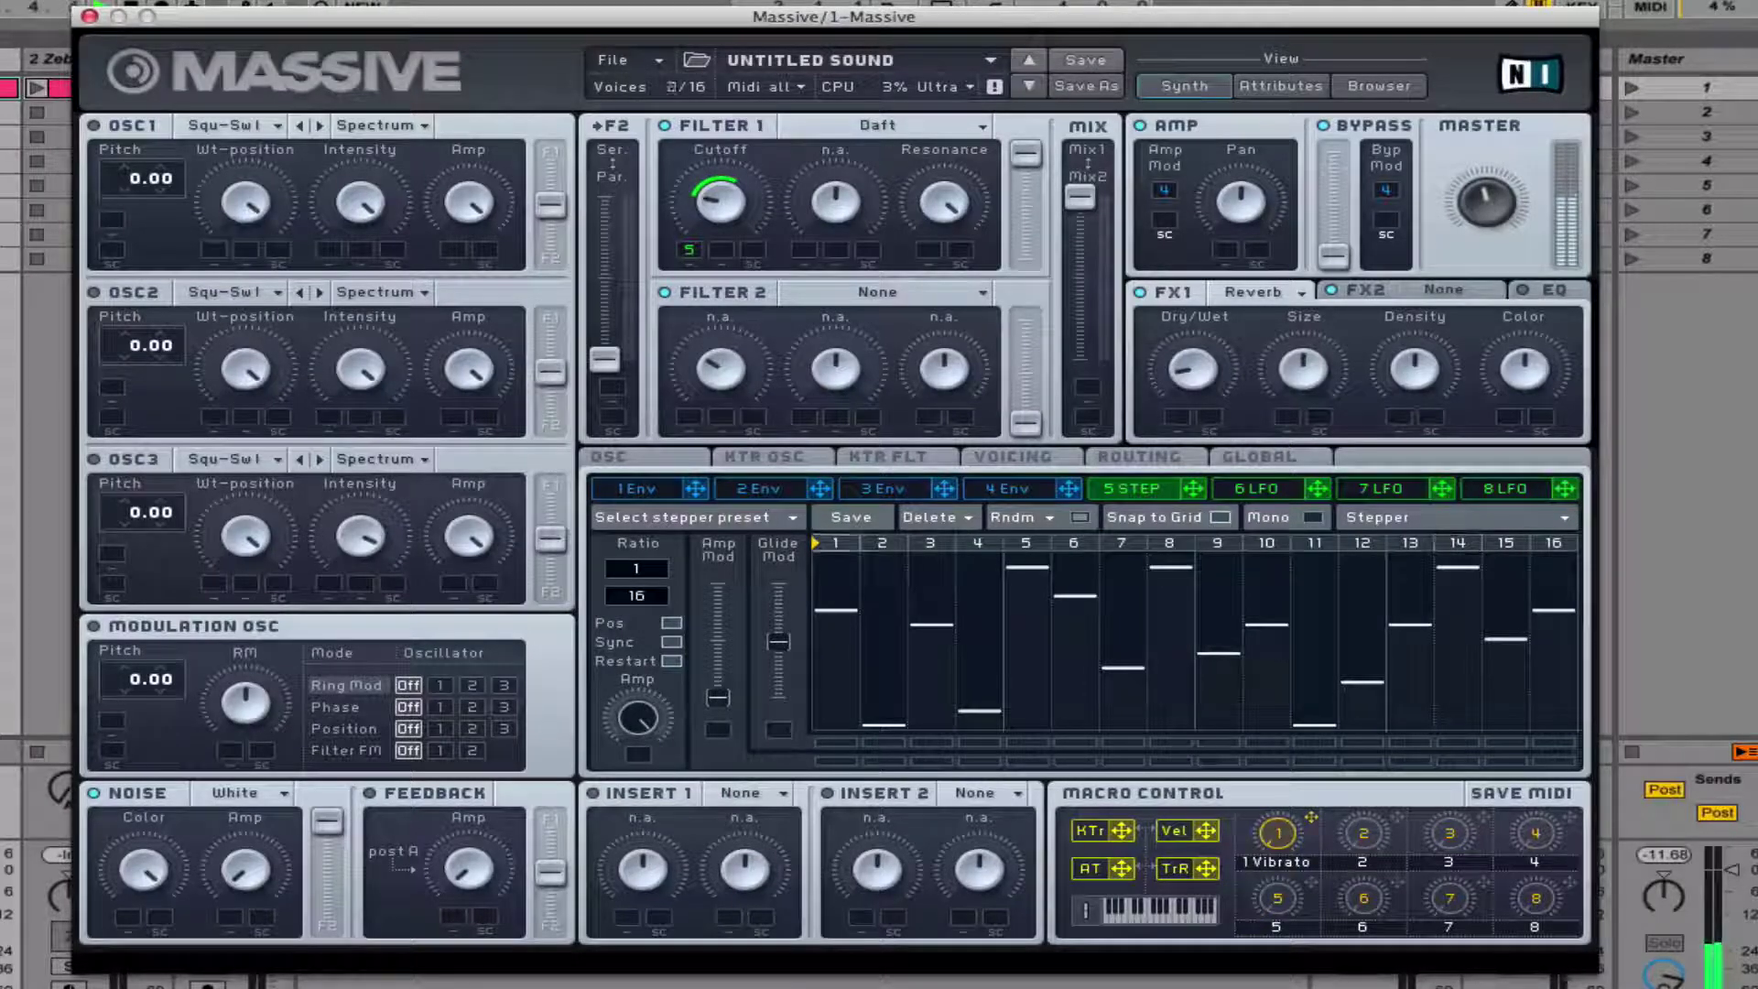